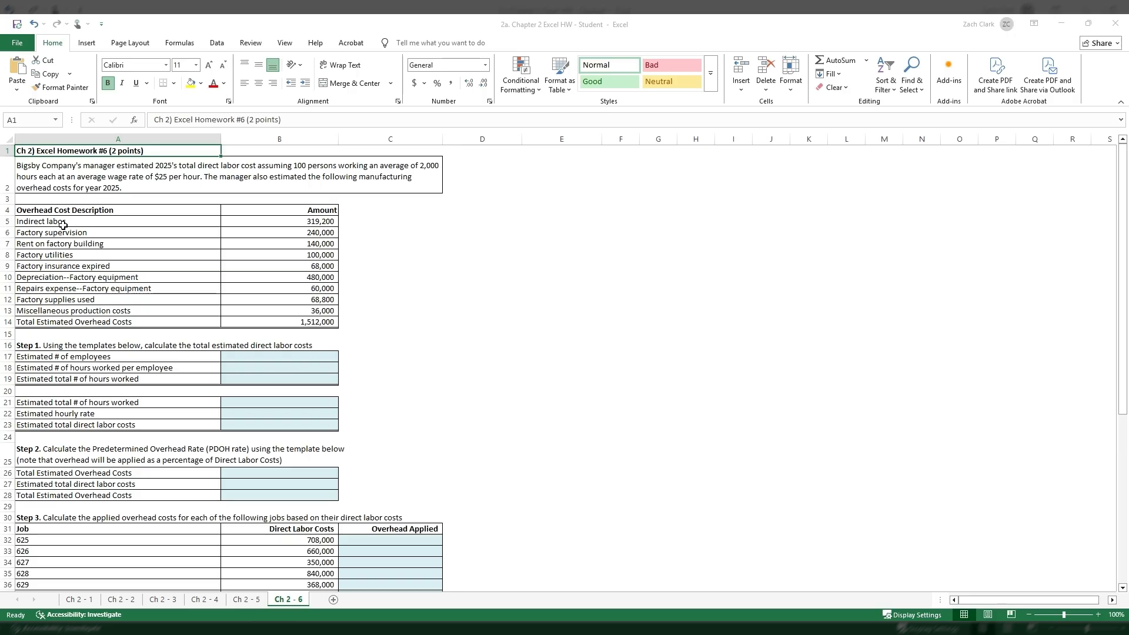
# - Examine the overhead cost items in A5:A13 and the formula behind the total estimated overhead costs in B14
pyautogui.moveTo(63, 225); pyautogui.dragTo(101, 308)
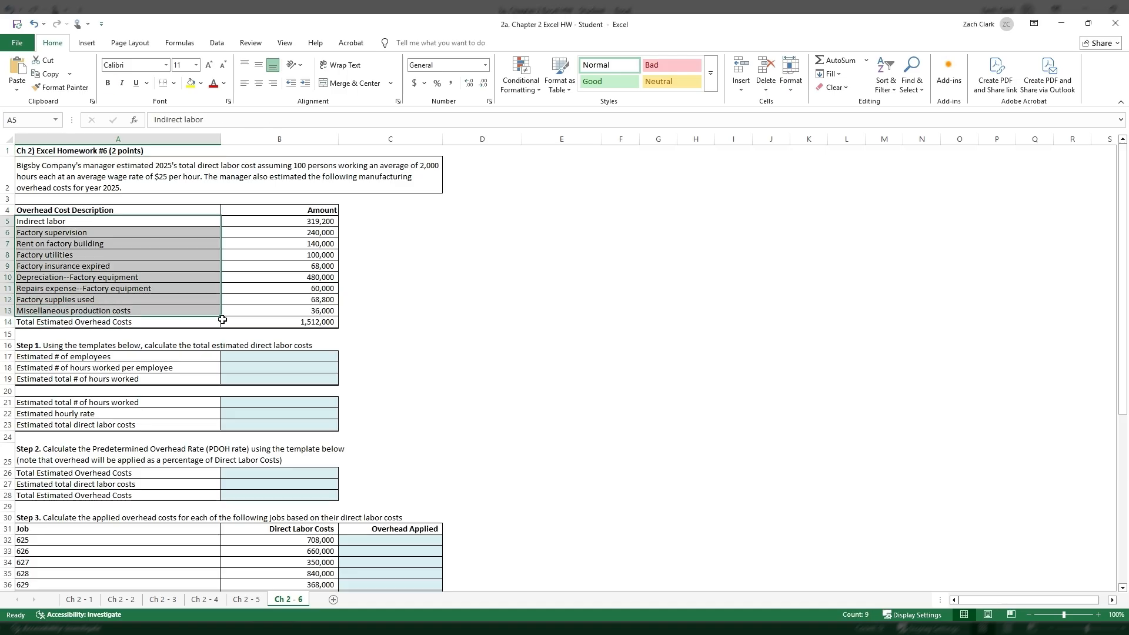
pyautogui.click(282, 322)
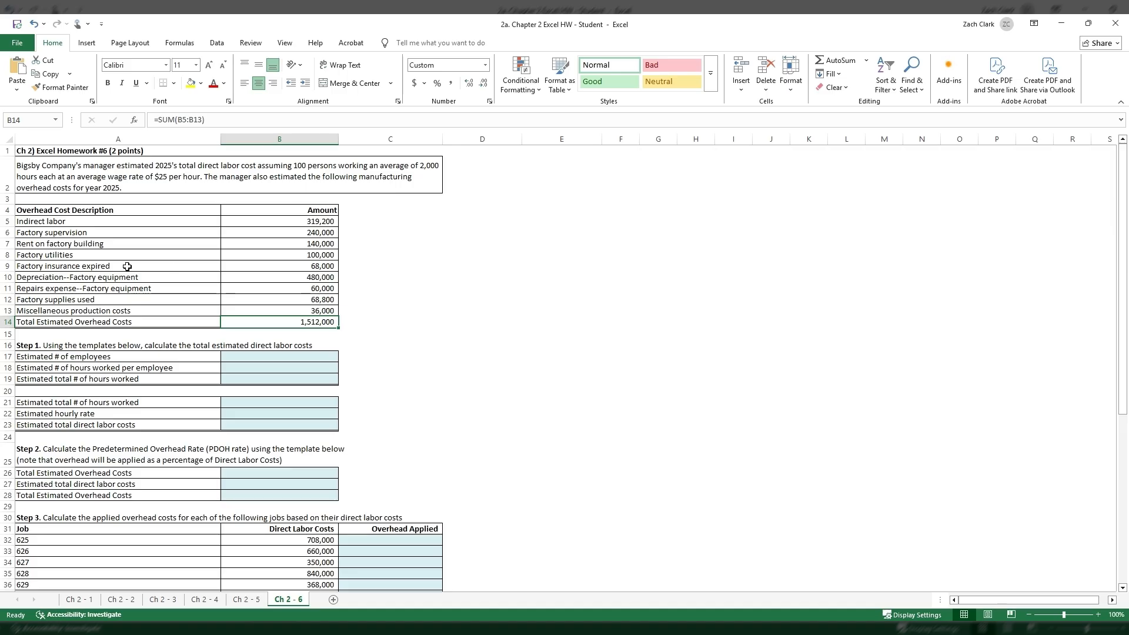
pyautogui.click(72, 254)
pyautogui.click(97, 267)
pyautogui.click(97, 277)
pyautogui.click(137, 289)
pyautogui.click(137, 299)
pyautogui.click(137, 309)
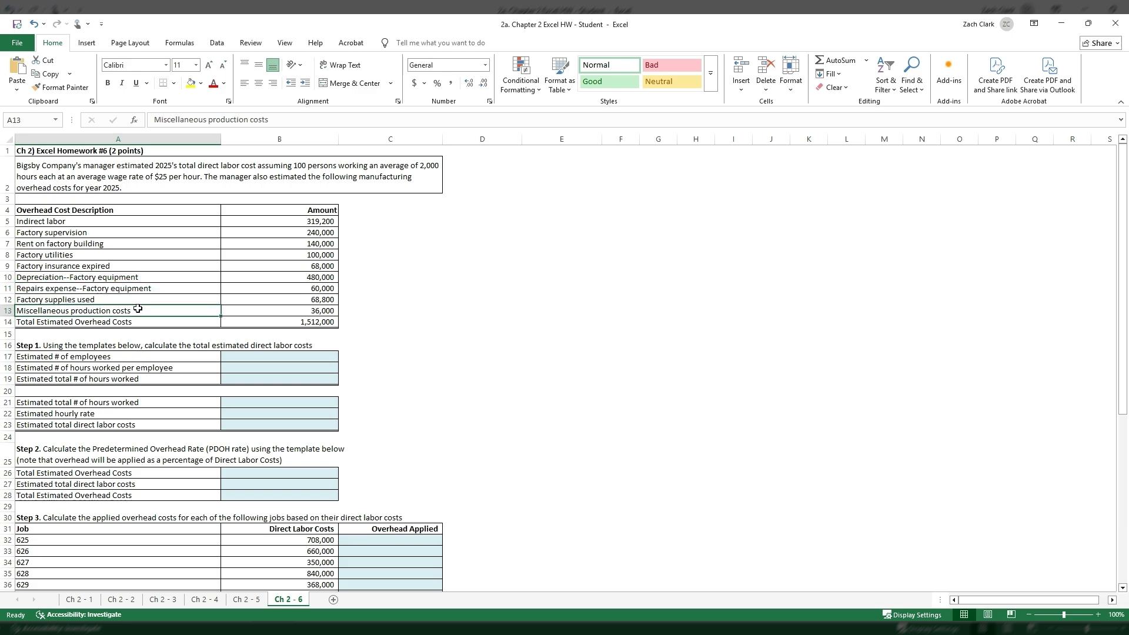
pyautogui.click(327, 324)
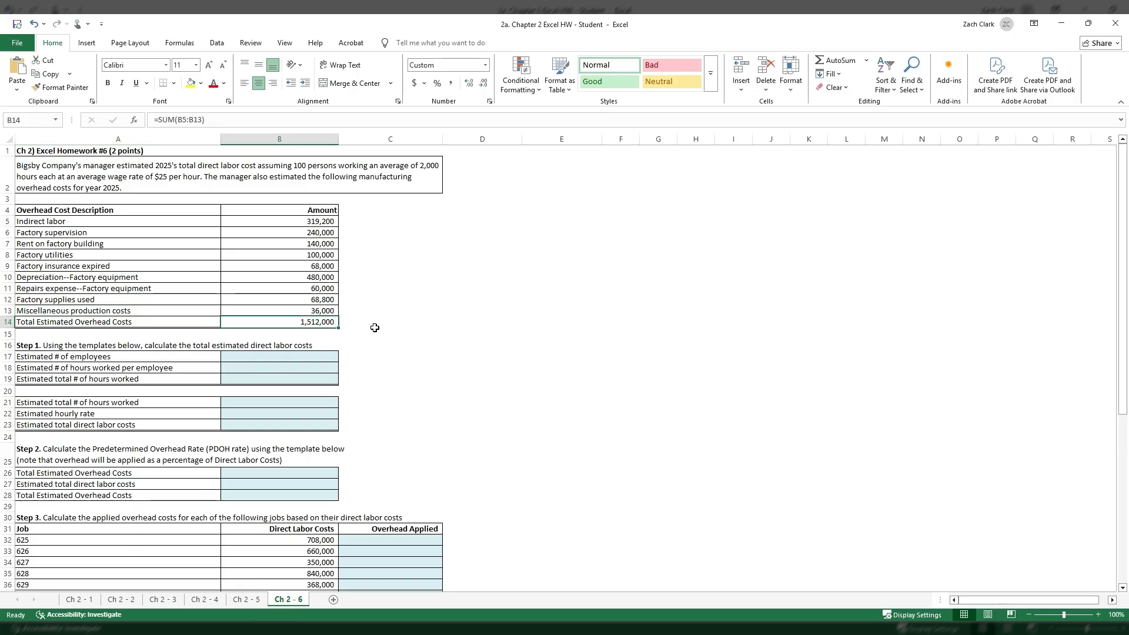
# - Enter 100 as the estimated number of employees in B17 and 2000 as the hours worked per employee in B18
pyautogui.click(304, 356)
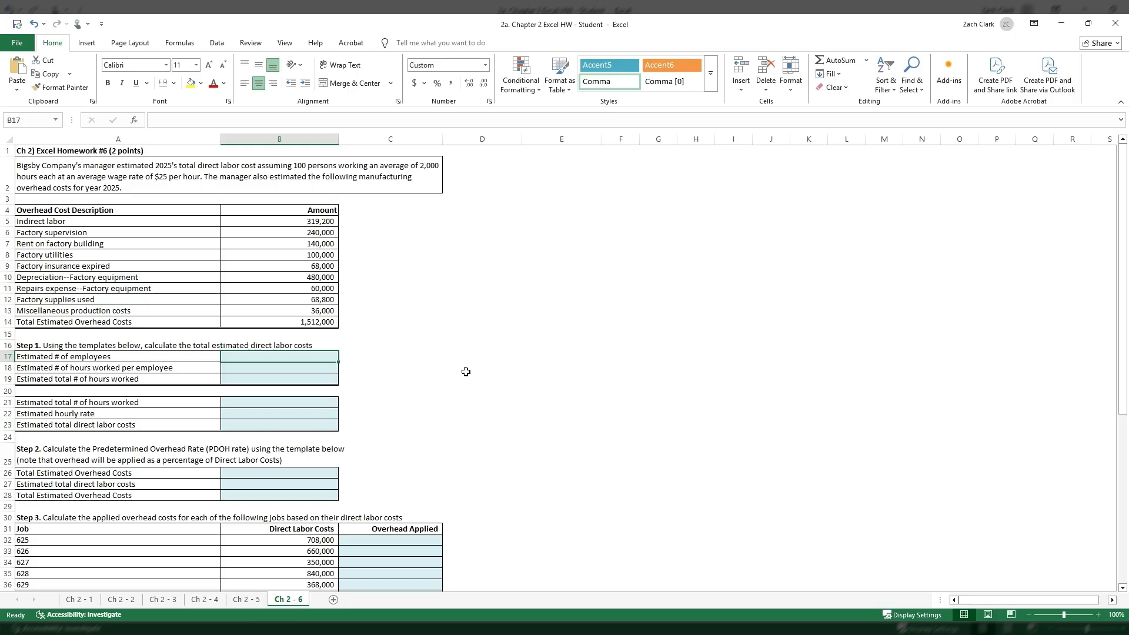
pyautogui.write('100')
pyautogui.press('Return')
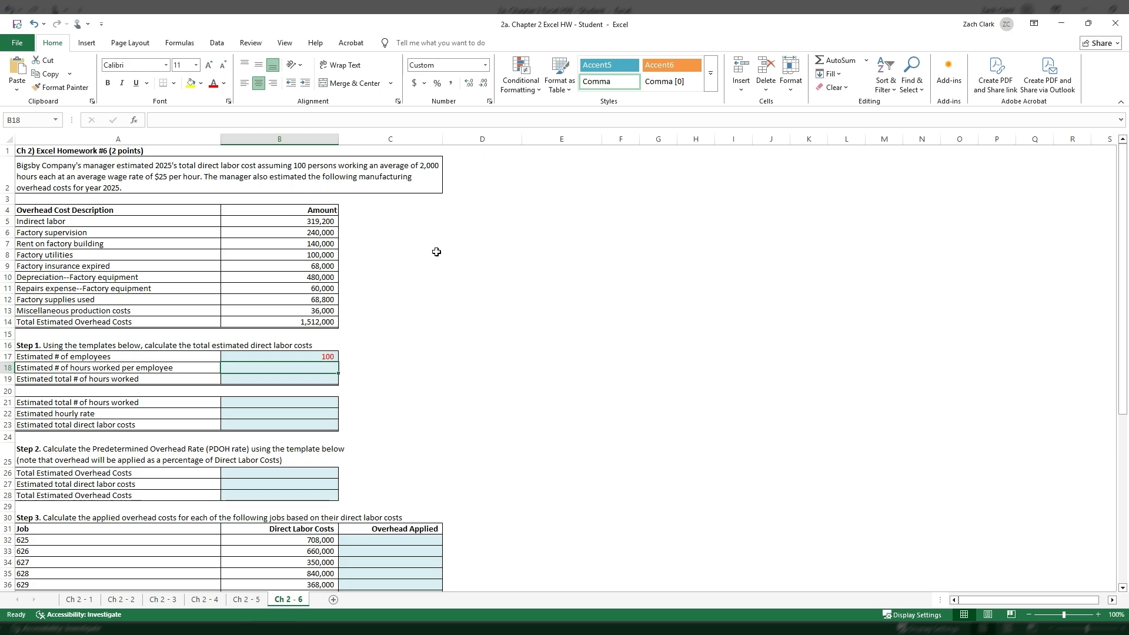
pyautogui.write('2000')
pyautogui.press('Return')
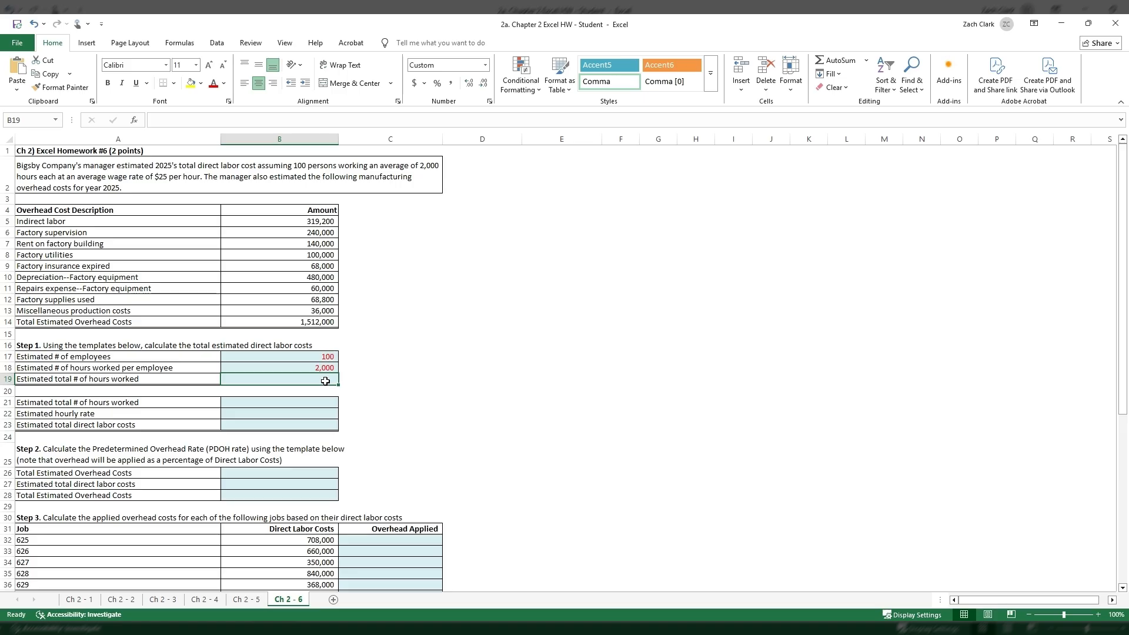
# - Calculate the estimated total number of hours worked in B19 by multiplying B17 by B18
pyautogui.write('+')
pyautogui.press('Up')
pyautogui.press('Up')
pyautogui.write('*')
pyautogui.press('Up')
pyautogui.press('Return')
pyautogui.press('Up')
# - Link the total hours in B21 to B19 and enter 25 as the estimated hourly rate in B22
pyautogui.click(321, 399)
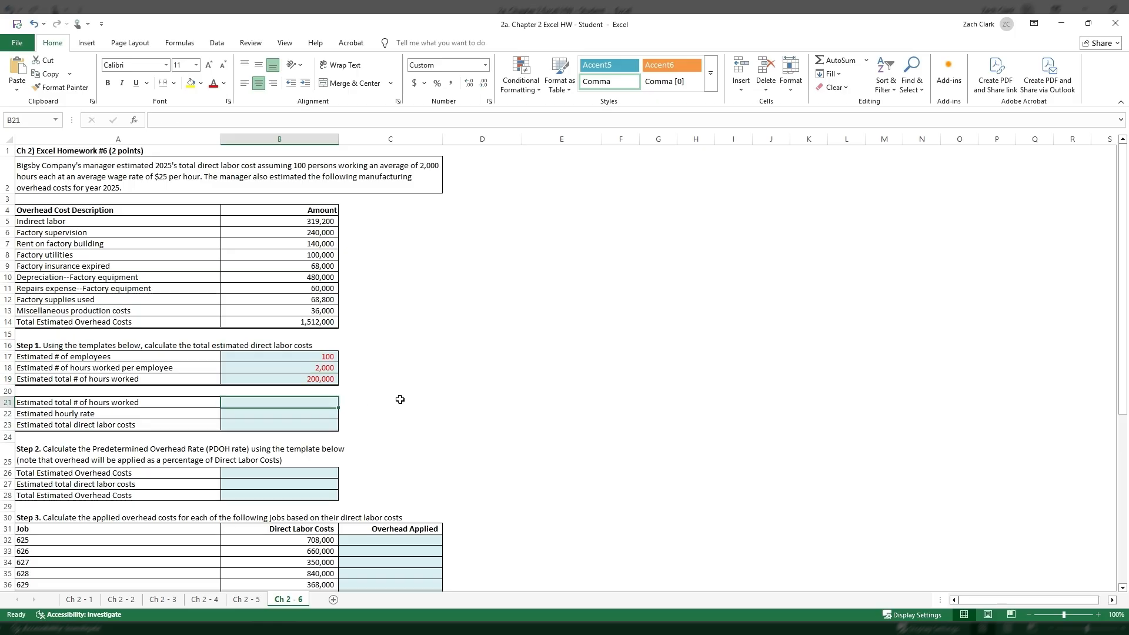
pyautogui.write('=B19')
pyautogui.press('Return')
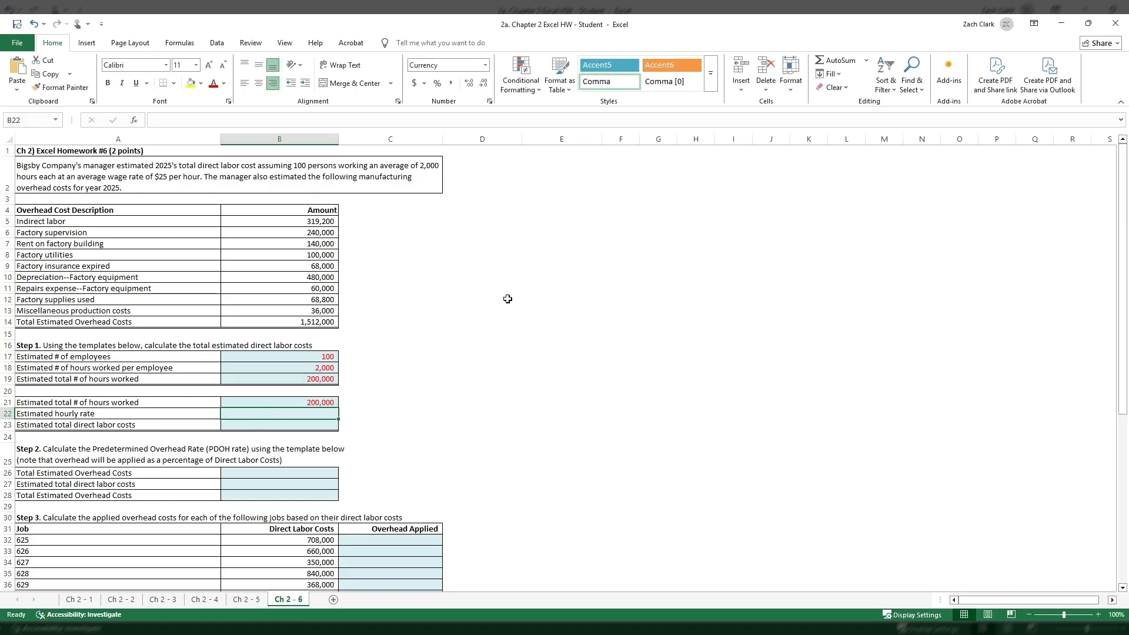
pyautogui.write('25')
pyautogui.press('Return')
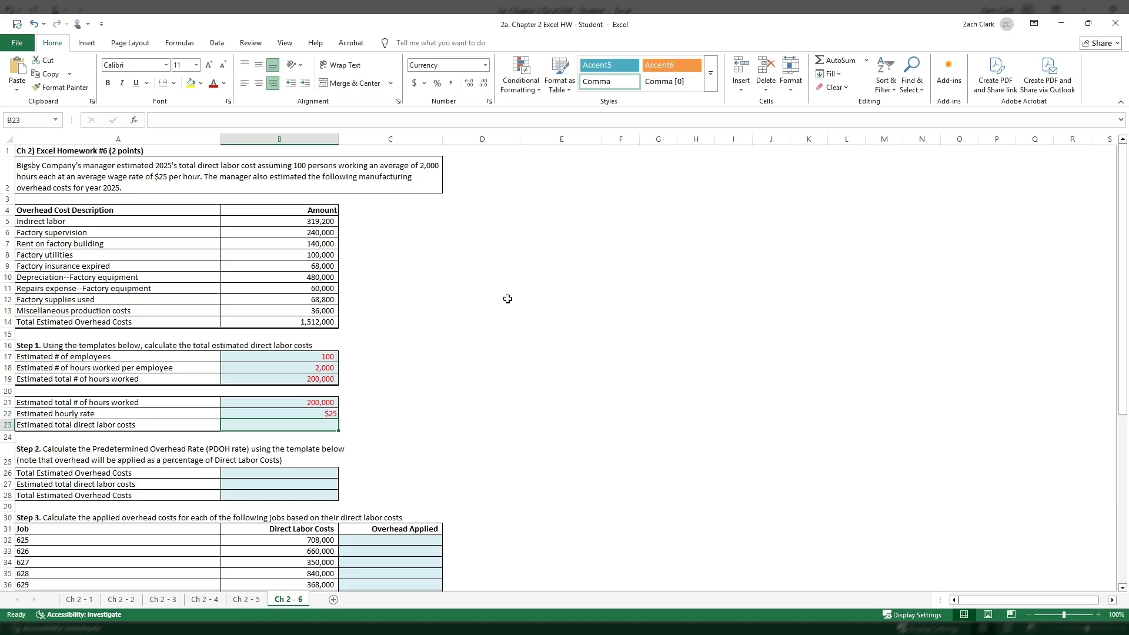
# - Calculate the estimated total direct labor costs in B23 by multiplying B21 by B22
pyautogui.write('+')
pyautogui.press('Up')
pyautogui.press('Up')
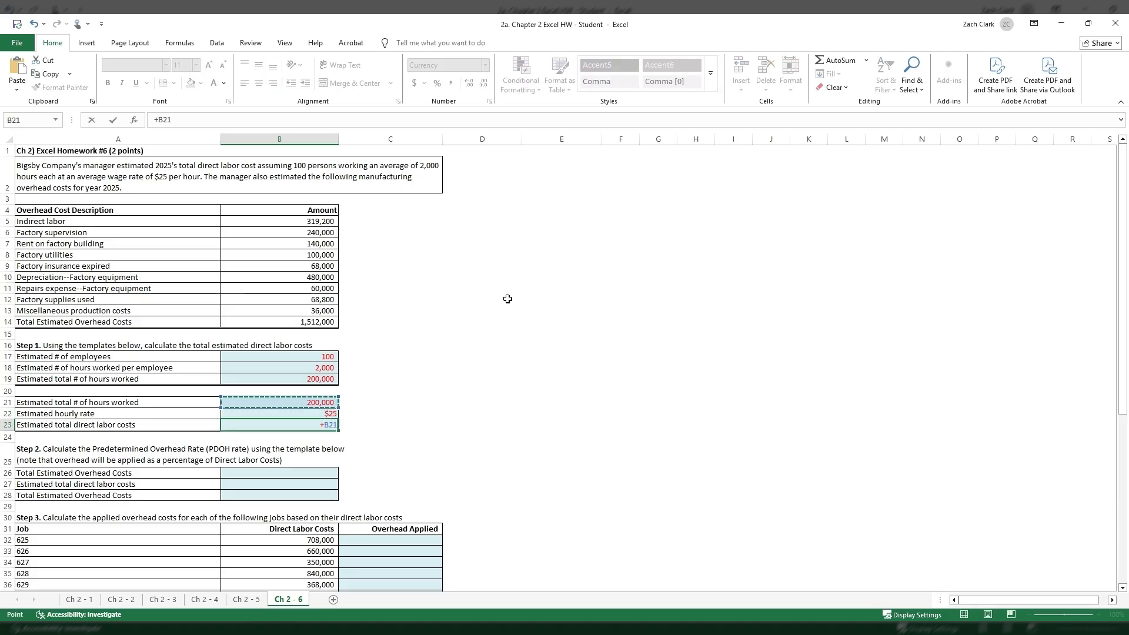
pyautogui.write('*')
pyautogui.press('Up')
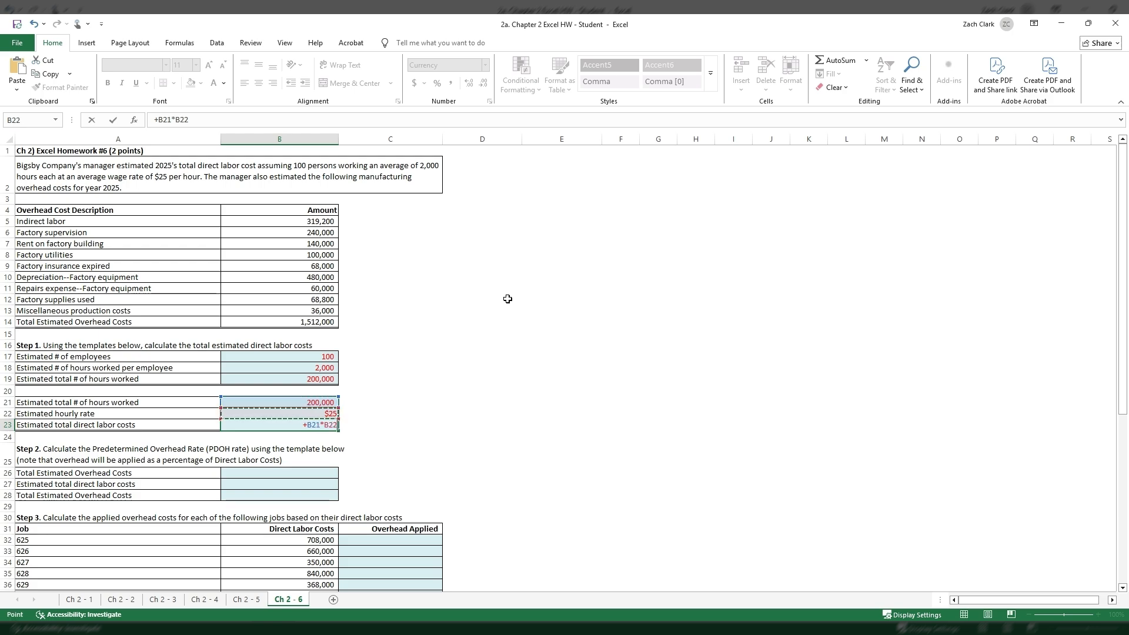
pyautogui.press('Return')
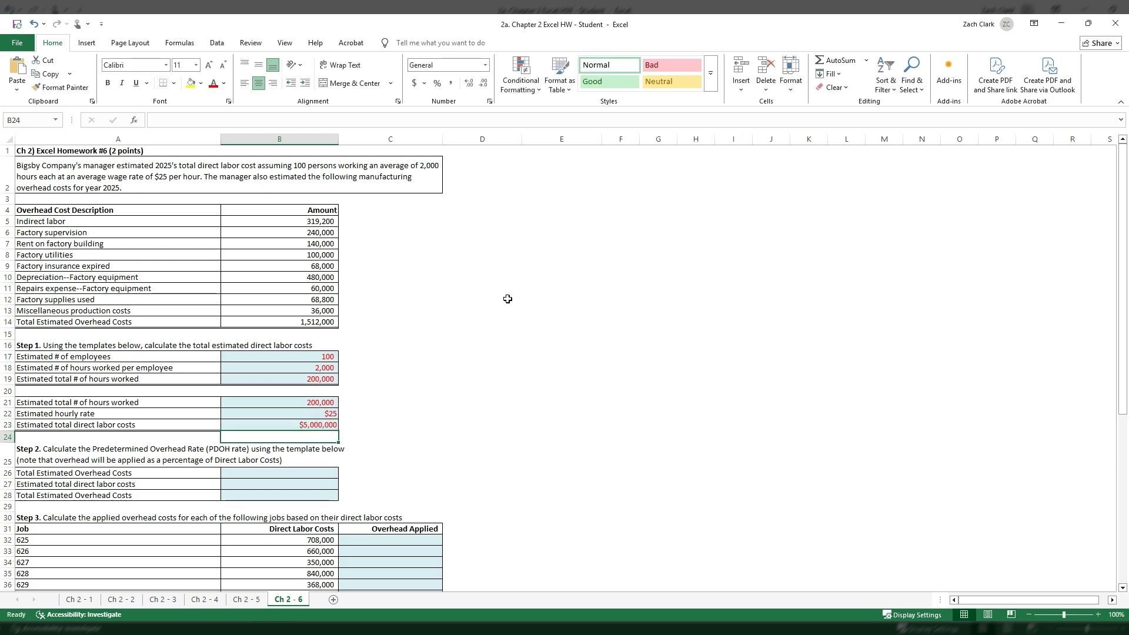
pyautogui.click(295, 426)
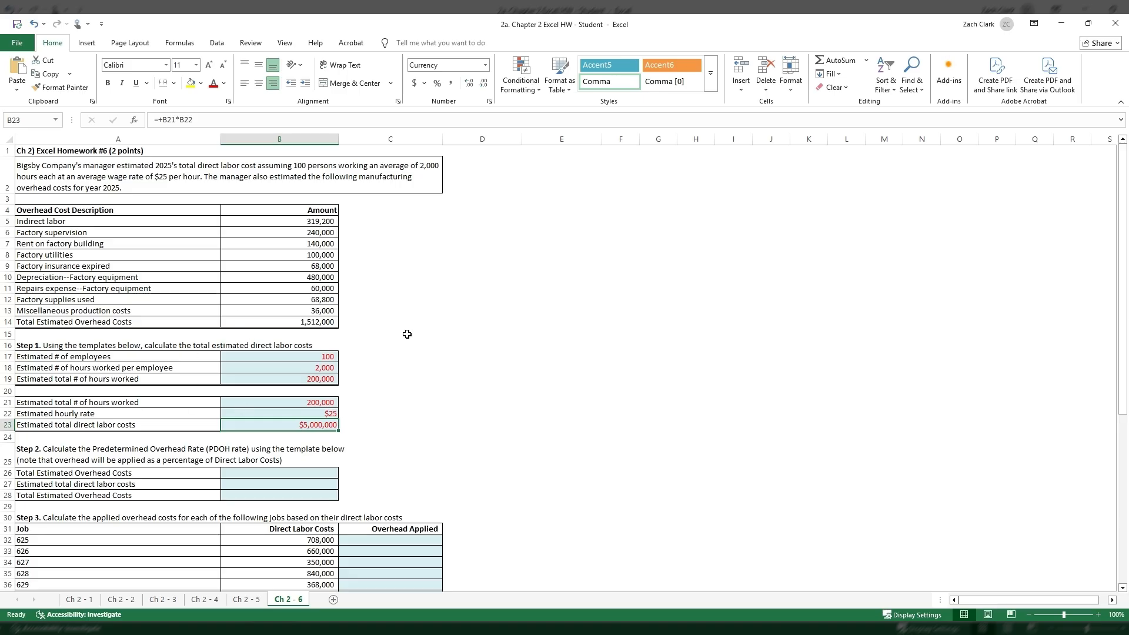
# - For Step 2, link B26 to the total estimated overhead in B14 and B27 to the direct labor costs in B23
pyautogui.click(312, 472)
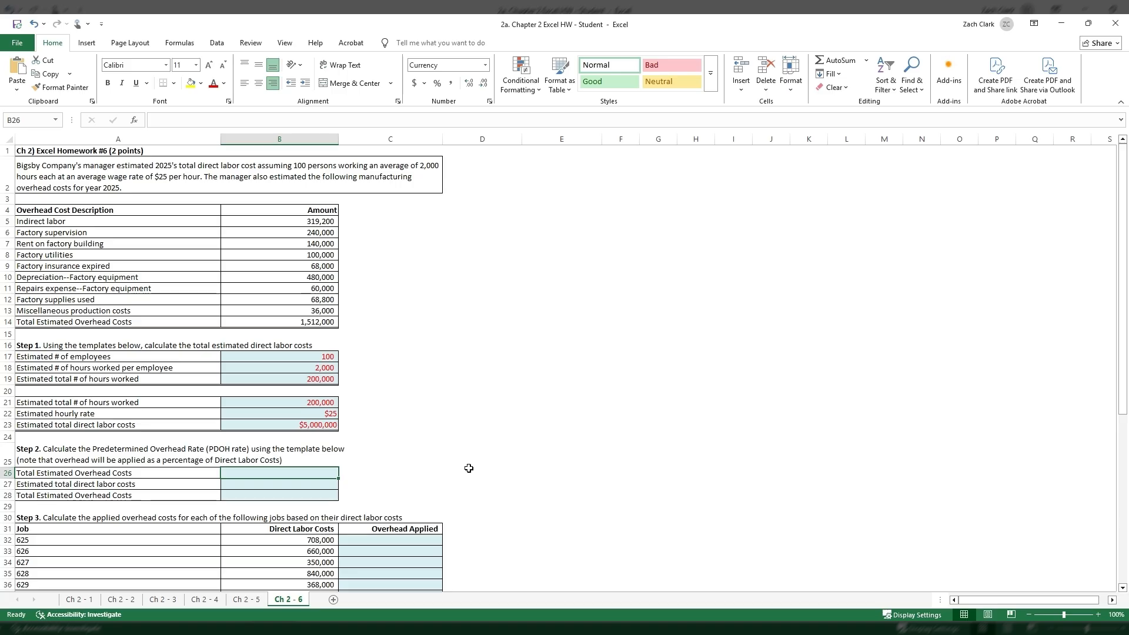
pyautogui.write('+')
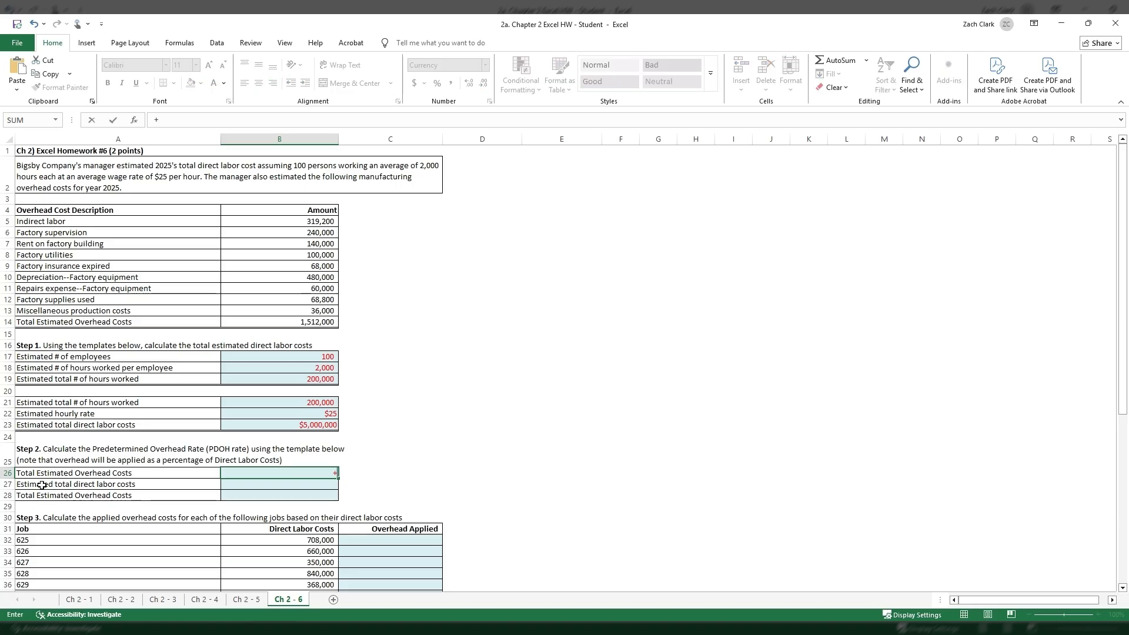
pyautogui.click(287, 323)
pyautogui.press('Return')
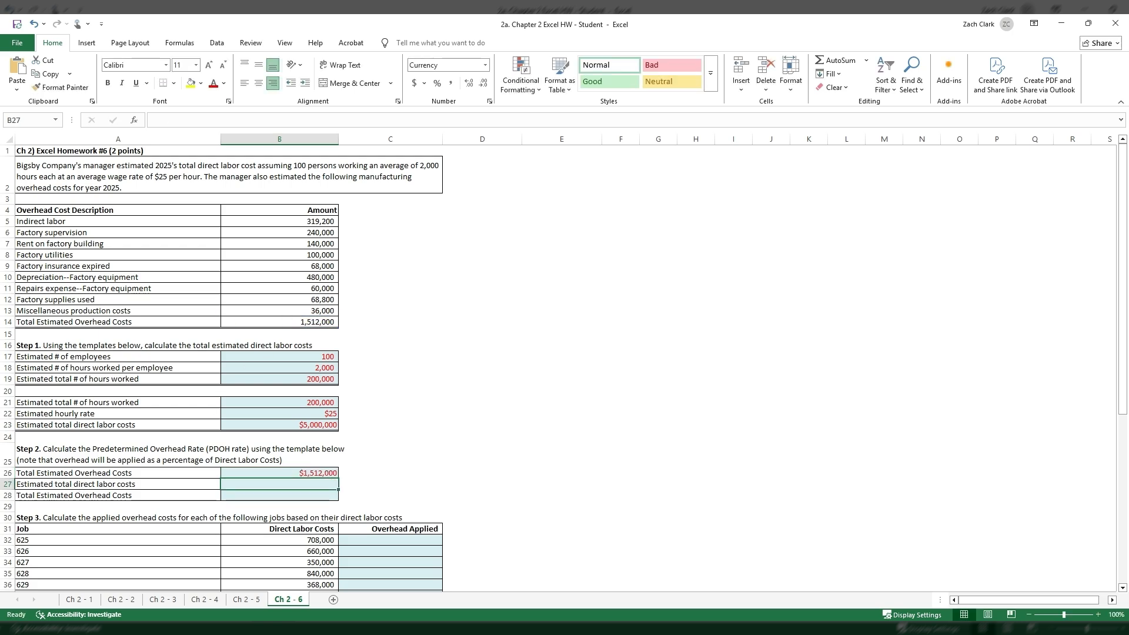
pyautogui.scroll(-1, 563, 366)
pyautogui.scroll(1, 564, 366)
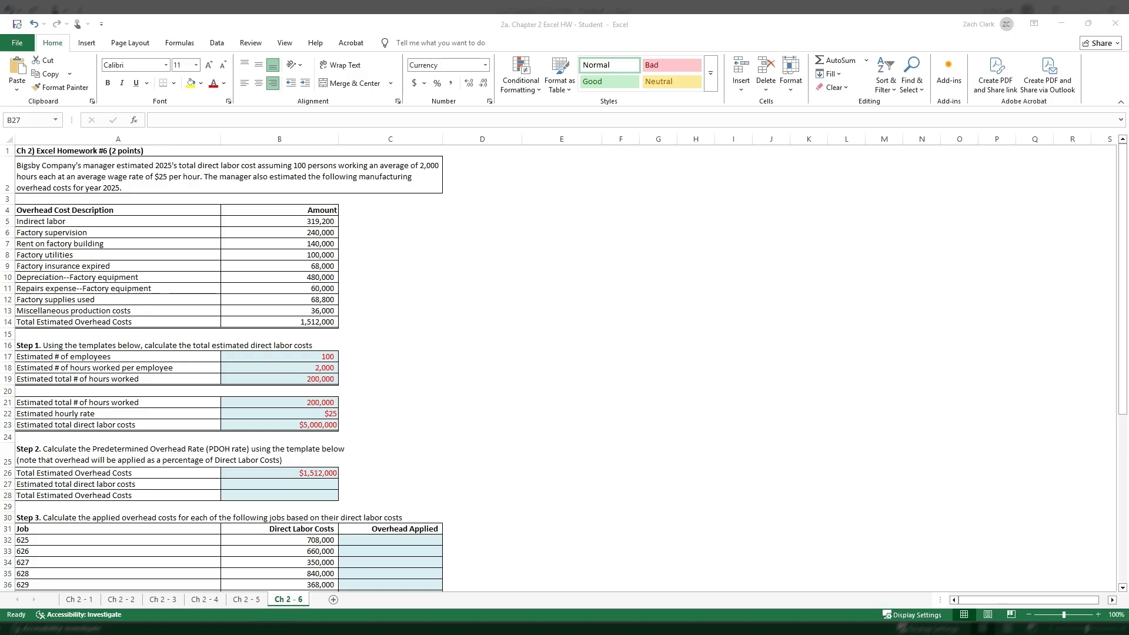
pyautogui.click(311, 482)
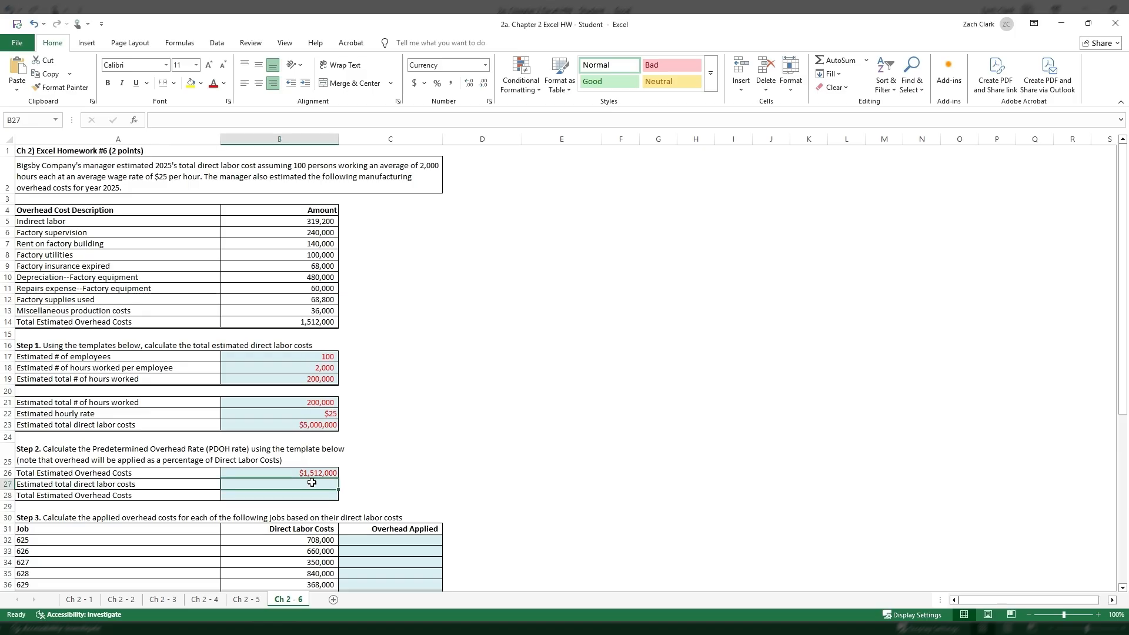
pyautogui.write('+')
pyautogui.click(298, 421)
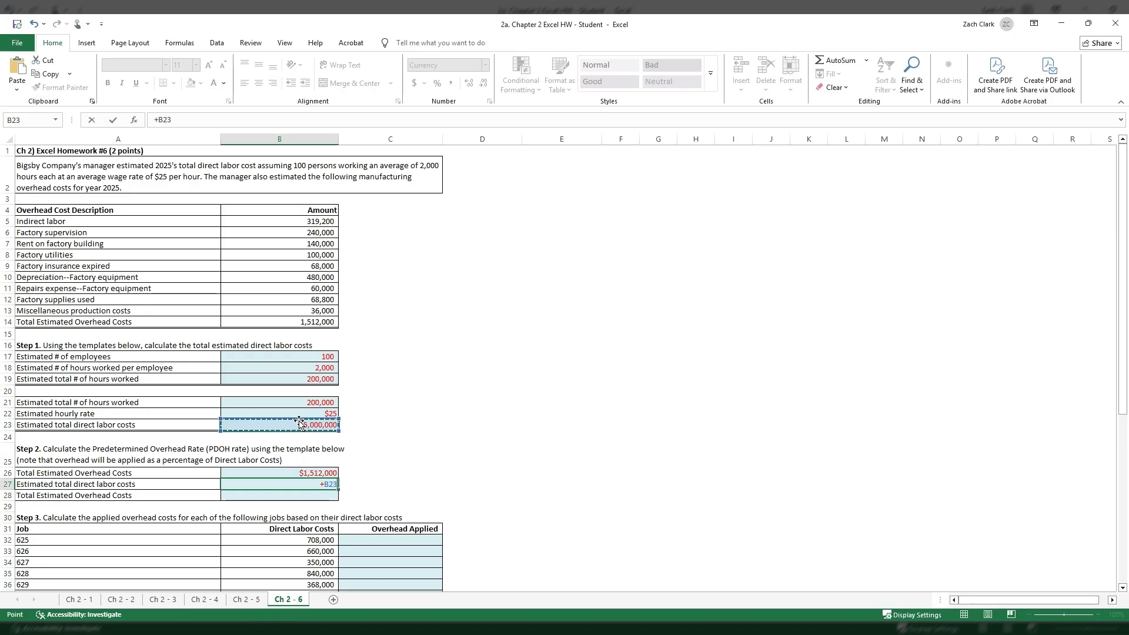
pyautogui.press('Return')
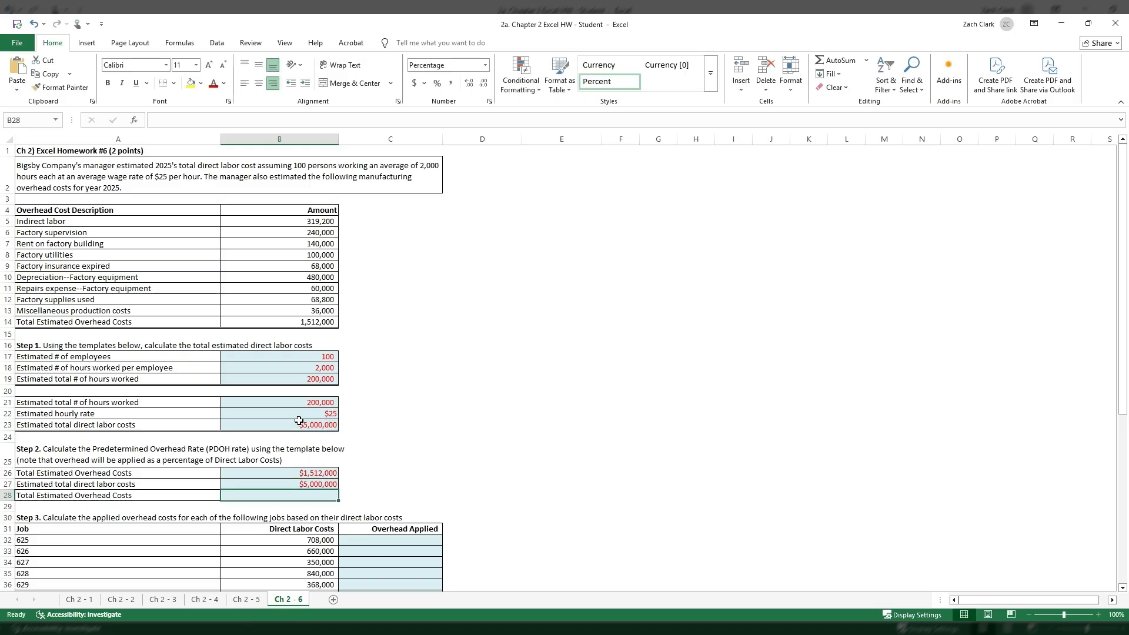
# - Calculate the predetermined overhead rate in B28 by dividing B26 by B27
pyautogui.write('+')
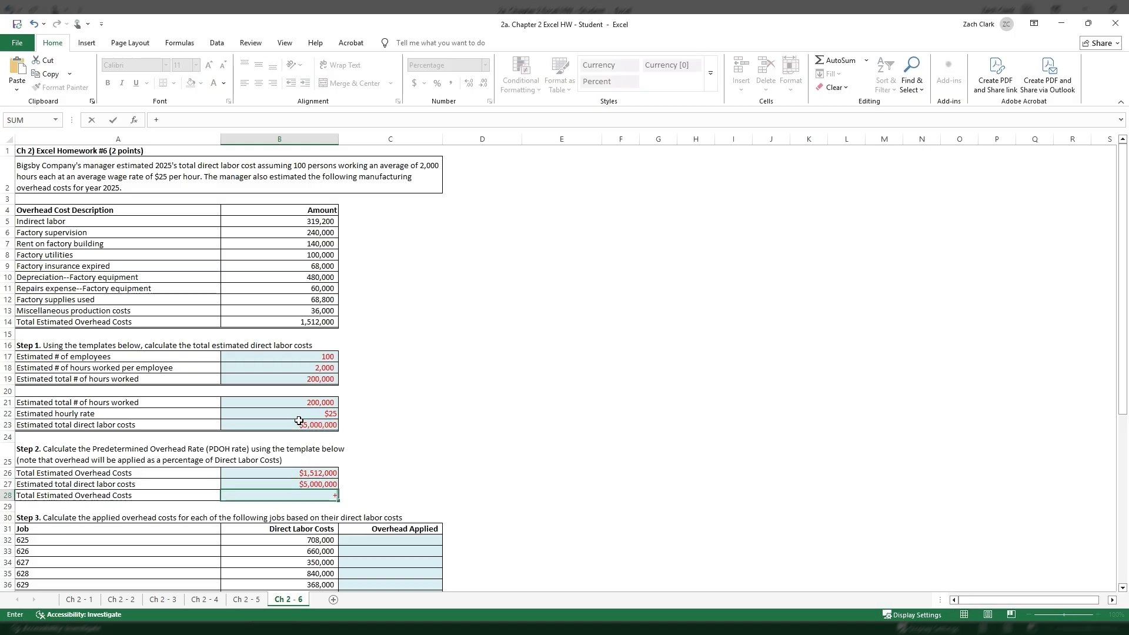
pyautogui.press('Up')
pyautogui.press('Up')
pyautogui.write('/')
pyautogui.press('Up')
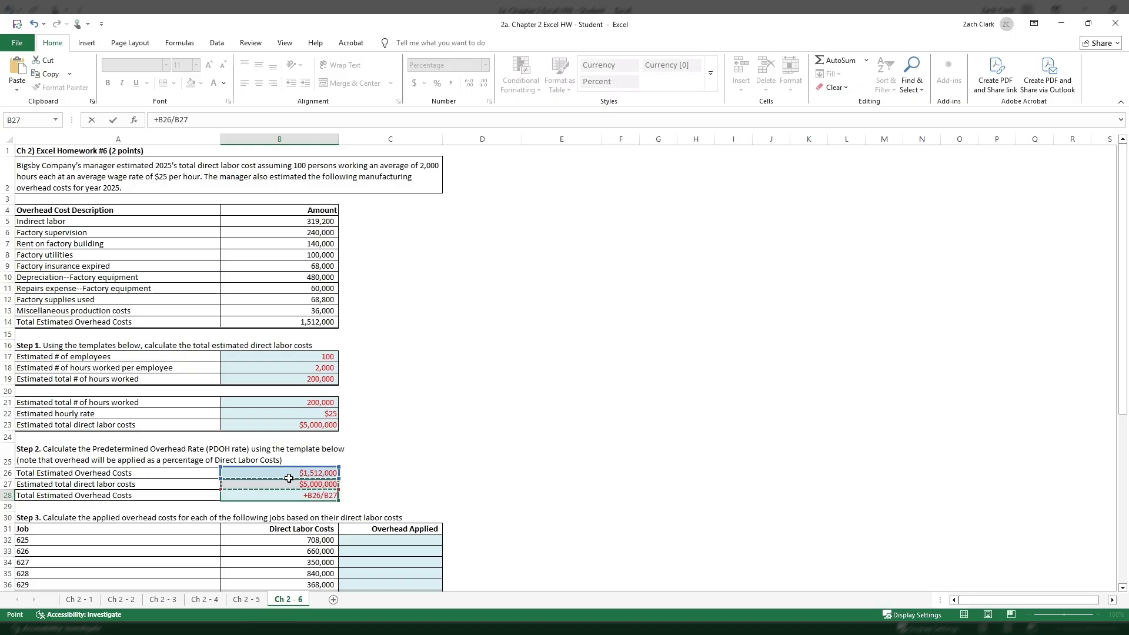
pyautogui.press('Return')
pyautogui.click(314, 495)
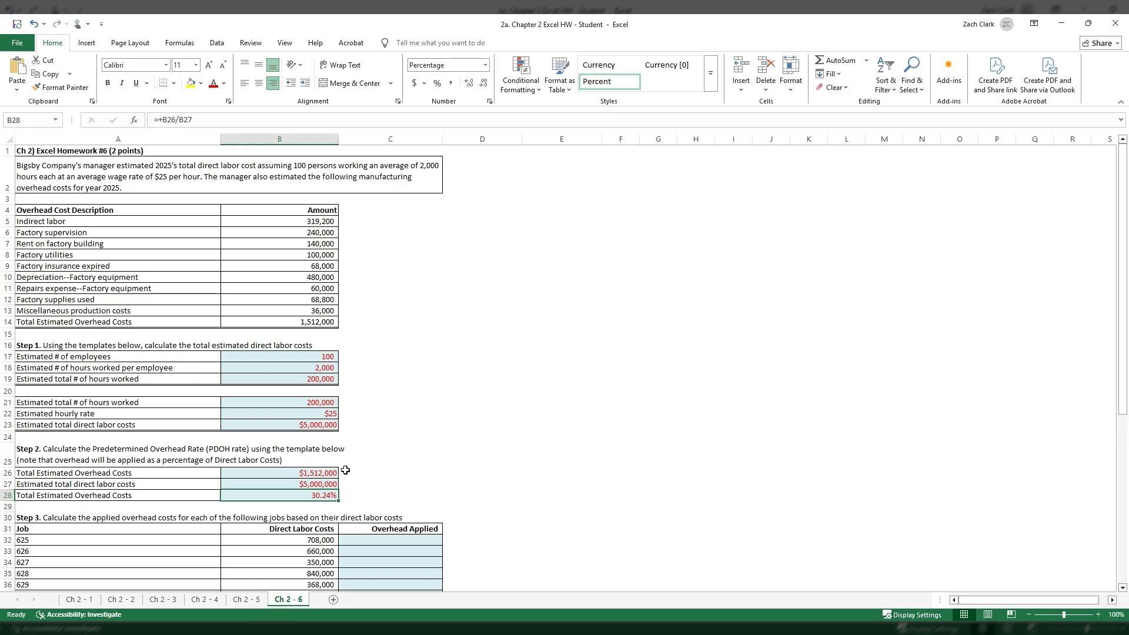
# - Calculate job 625's applied overhead in C32 with =B32*$B$28, keeping the overhead rate as an absolute reference
pyautogui.scroll(-1, 412, 462)
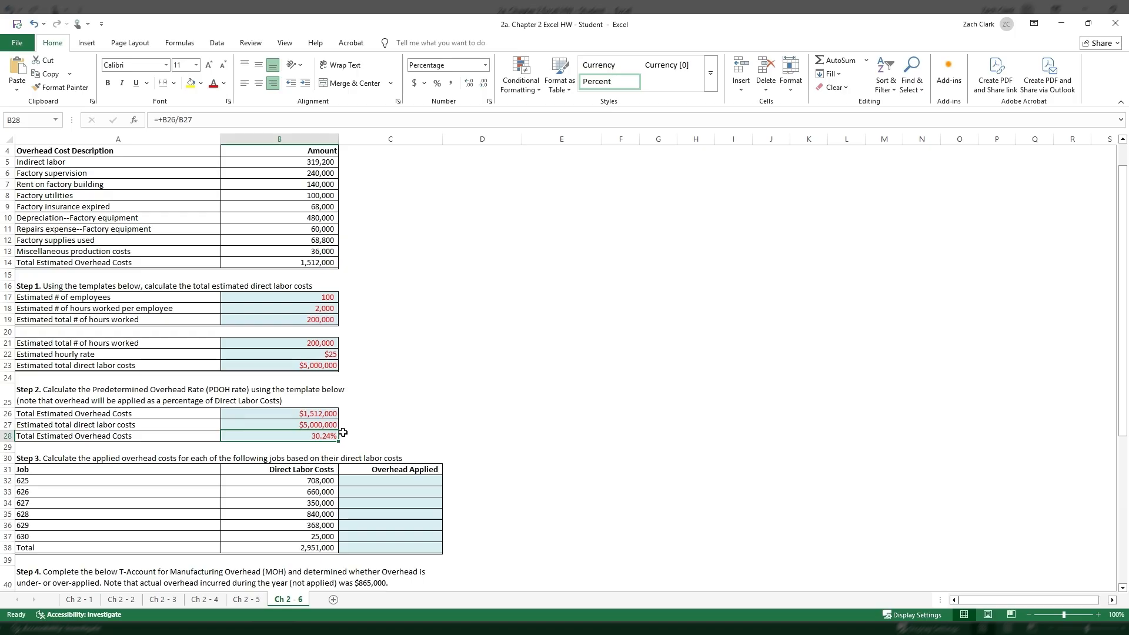
pyautogui.scroll(-1, 445, 428)
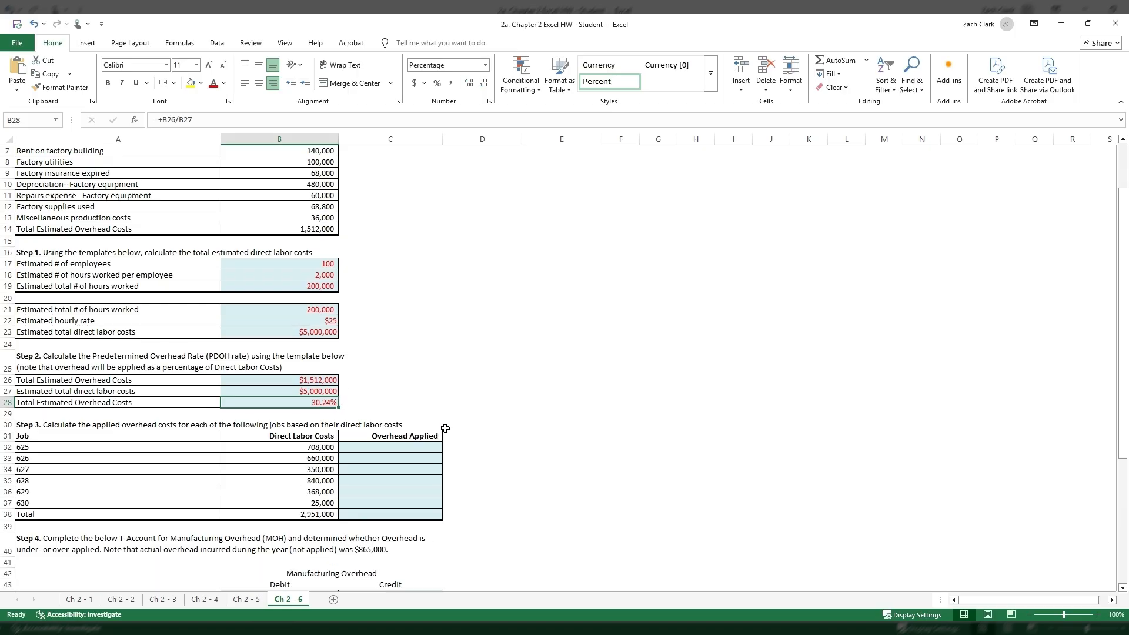
pyautogui.click(416, 447)
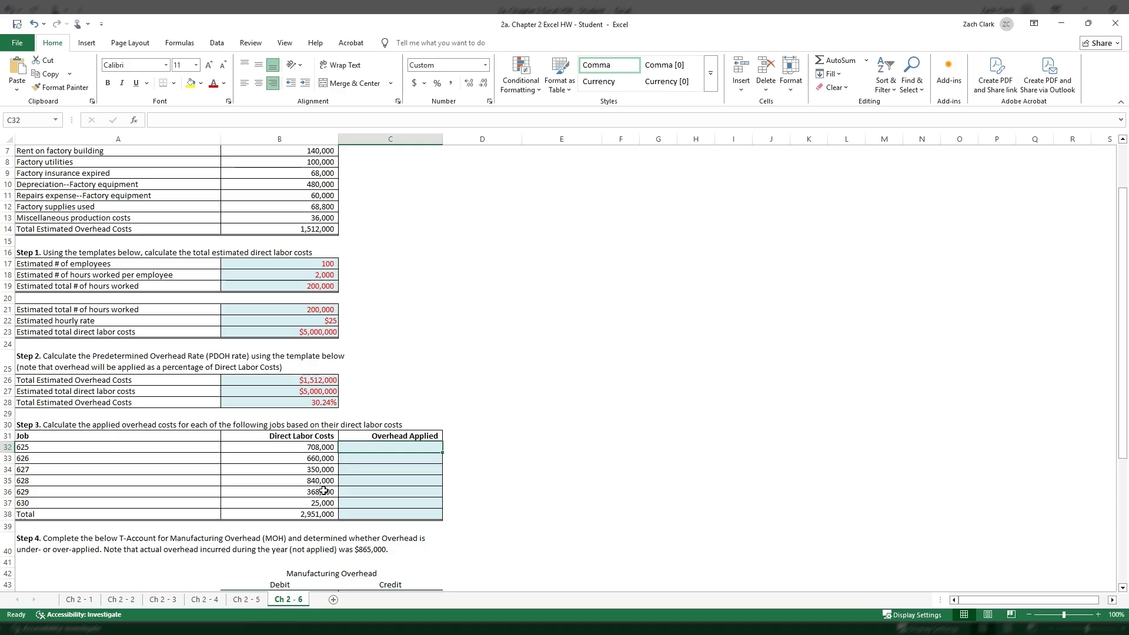
pyautogui.moveTo(326, 451); pyautogui.dragTo(327, 504)
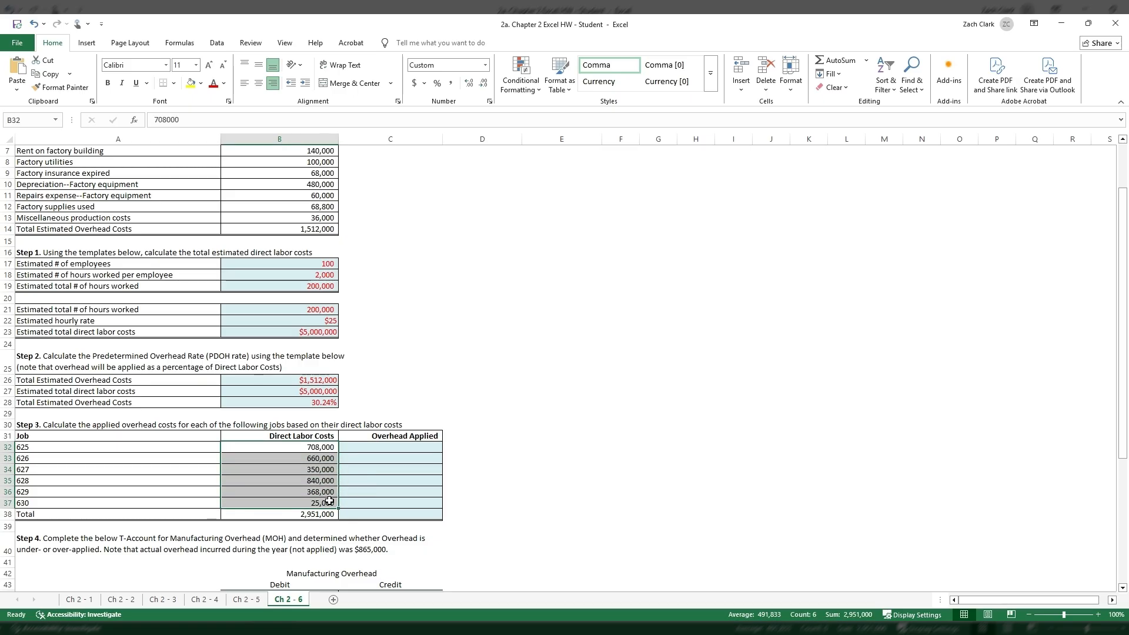
pyautogui.click(378, 450)
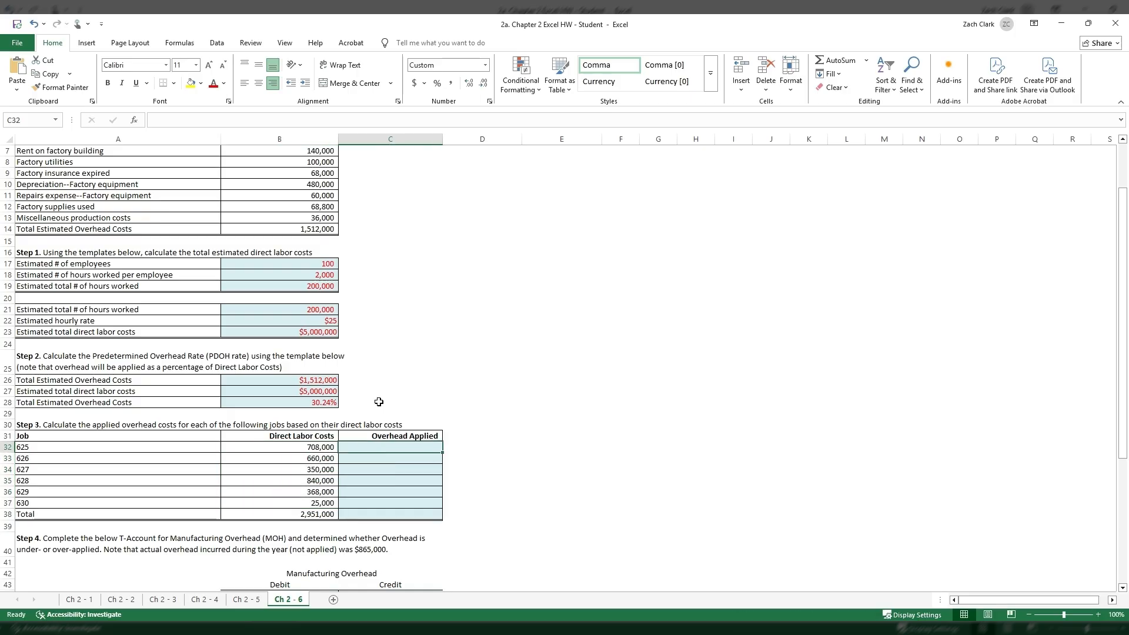
pyautogui.write('=B32*')
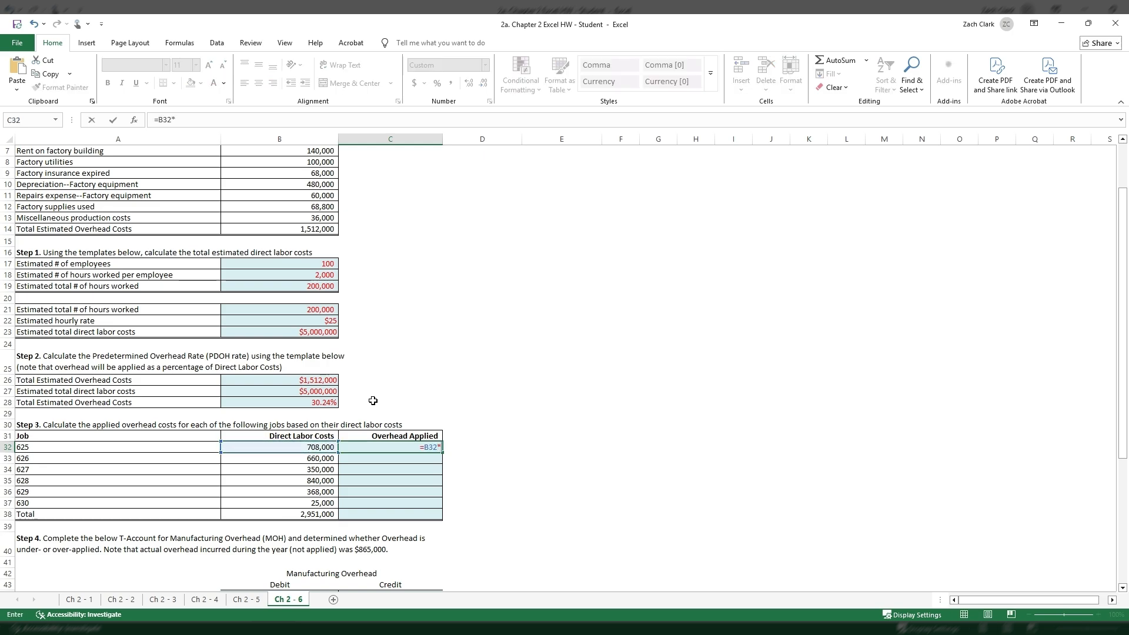
pyautogui.click(336, 403)
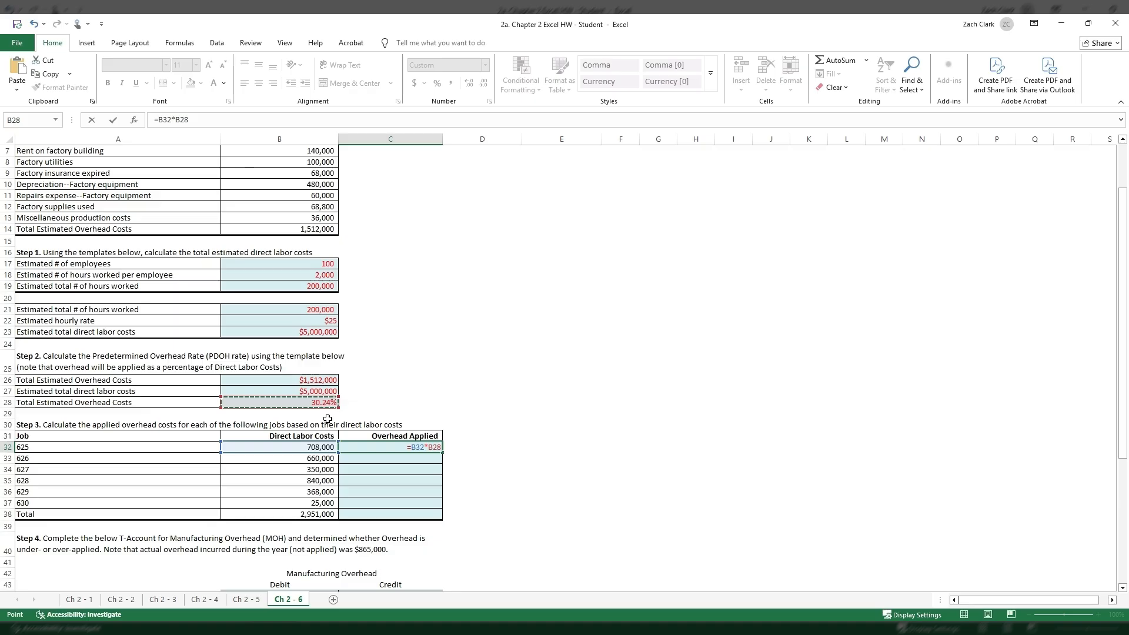
pyautogui.press('F4')
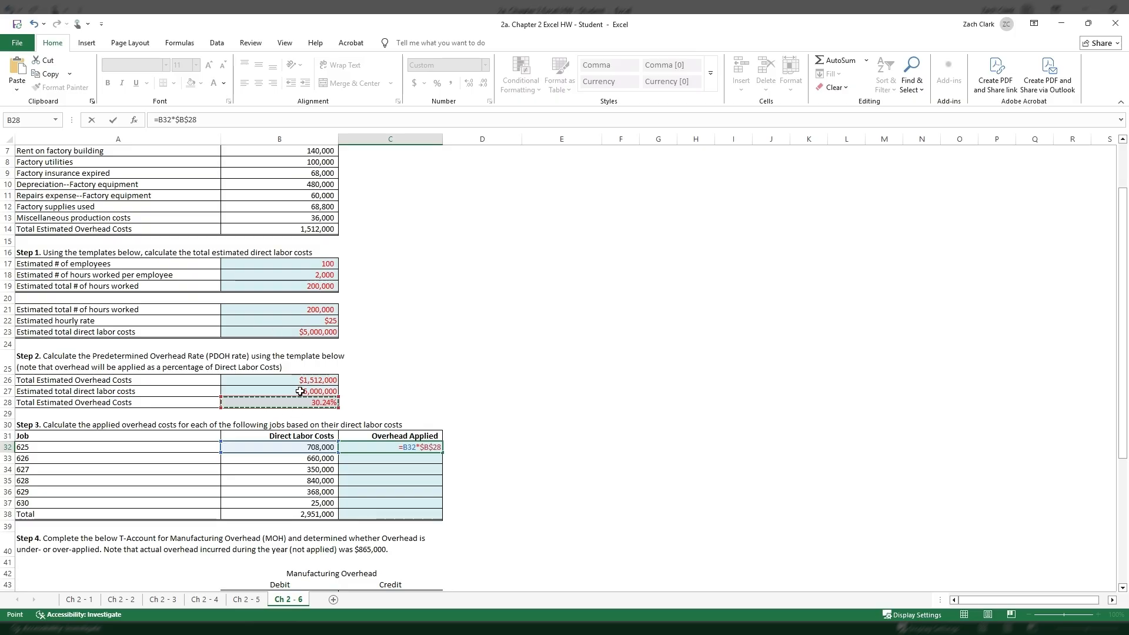
pyautogui.press('Return')
pyautogui.click(391, 447)
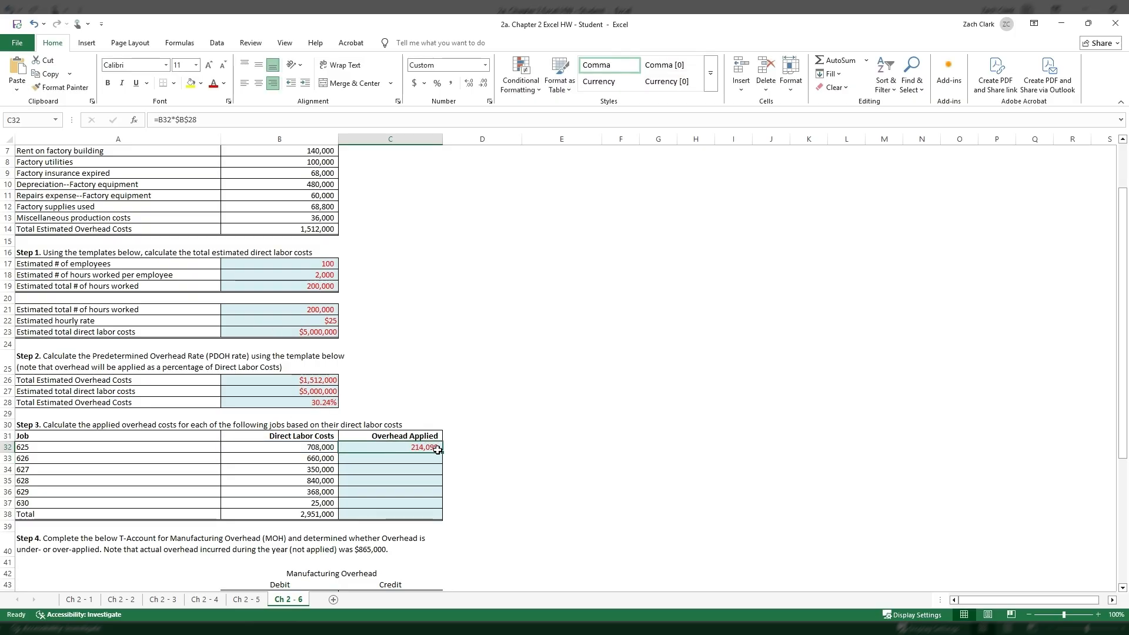
# - Copy the applied overhead formula from C32 down through C37 for jobs 626 to 630, checking the references in C33
pyautogui.moveTo(443, 453); pyautogui.dragTo(444, 464)
pyautogui.doubleClick(400, 458)
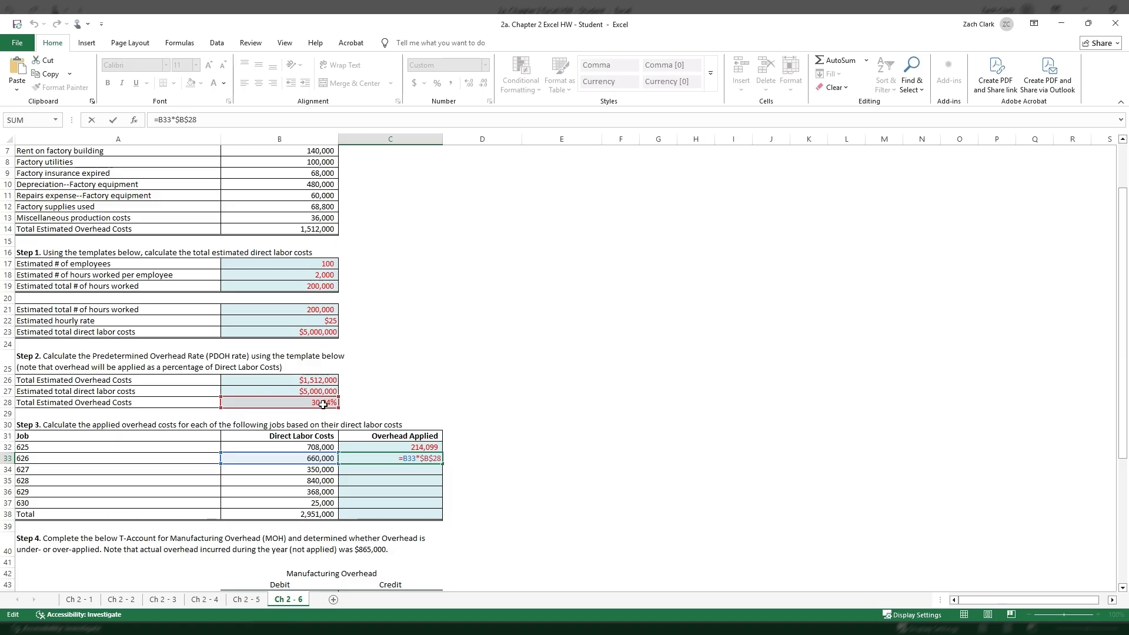
pyautogui.press('Return')
pyautogui.click(425, 458)
pyautogui.moveTo(442, 465); pyautogui.dragTo(442, 508)
# - Total the applied overhead for jobs 625 to 630 in C38 with =SUM(C32:C37)
pyautogui.click(412, 513)
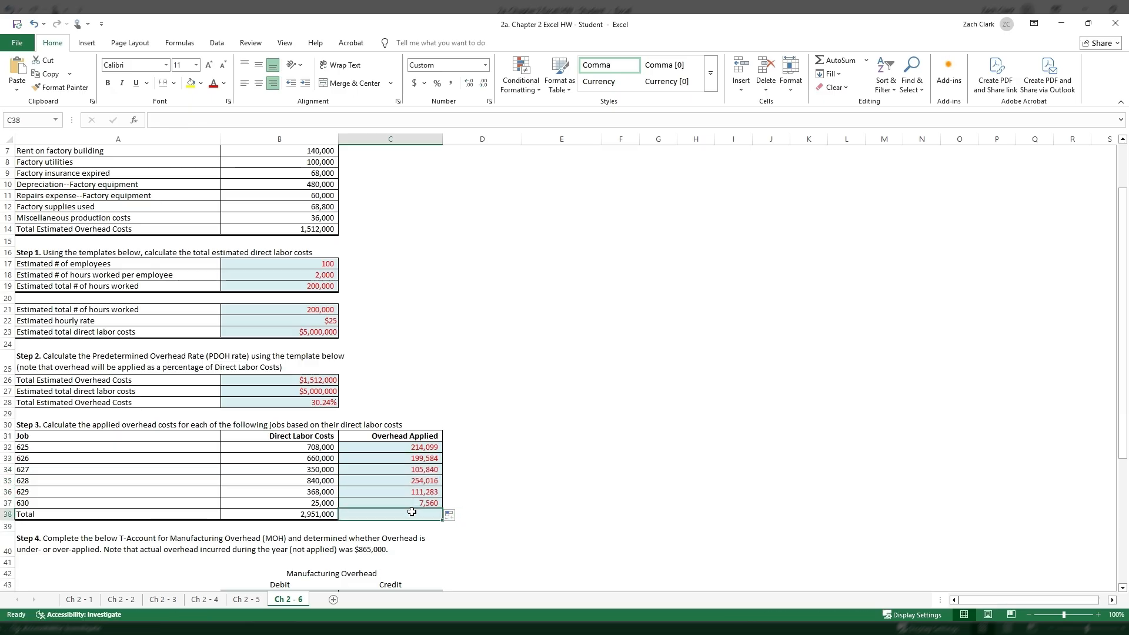
pyautogui.click(831, 61)
pyautogui.press('Return')
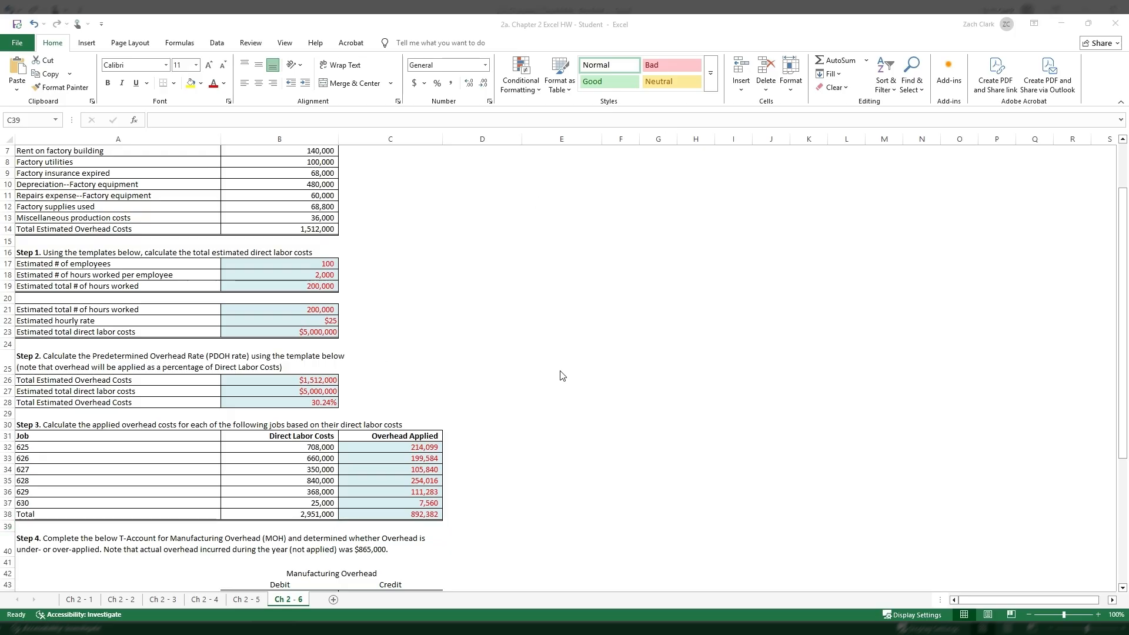
pyautogui.click(426, 512)
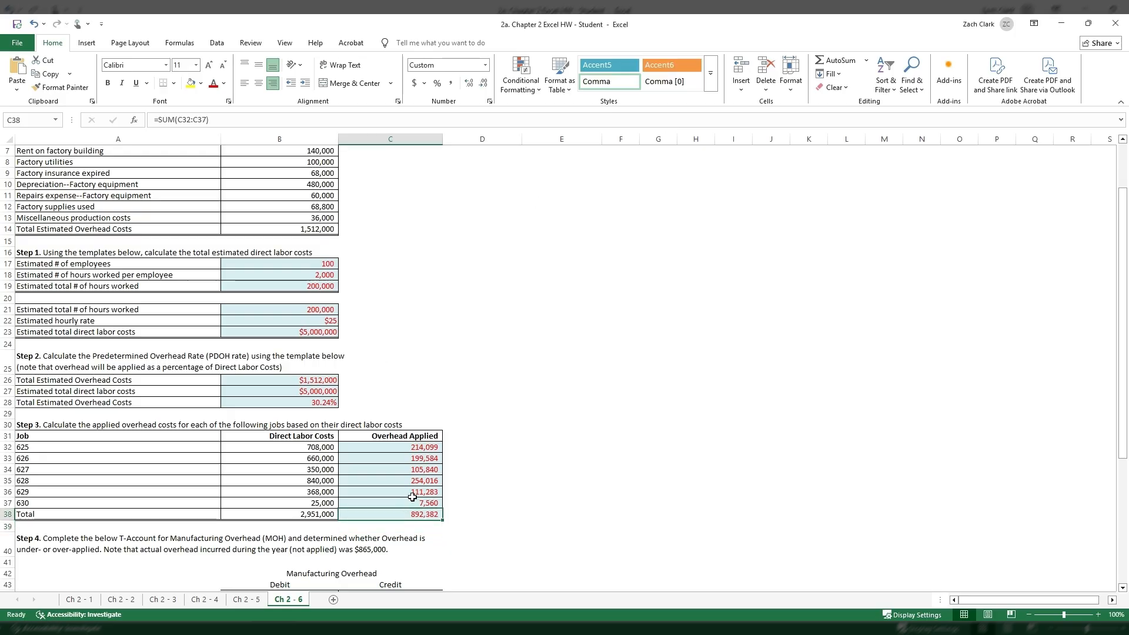
# - Compare the jobs' direct labor total in B38 with the estimated direct labor costs in B27, and review the applied overhead total in C38
pyautogui.scroll(-1, 498, 415)
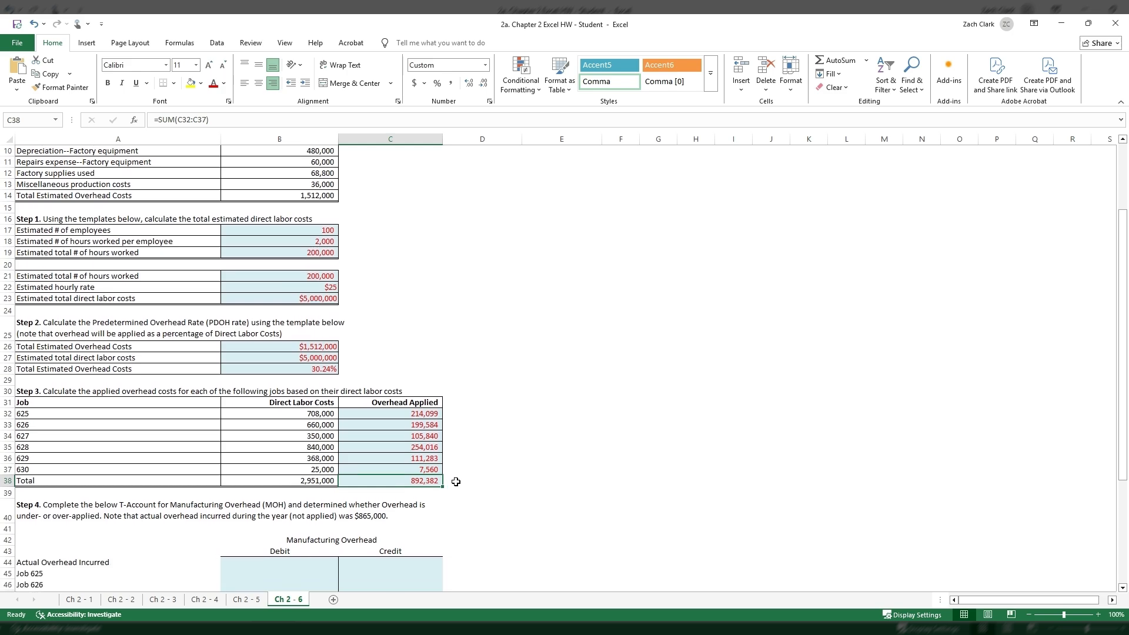
pyautogui.scroll(-5, 456, 482)
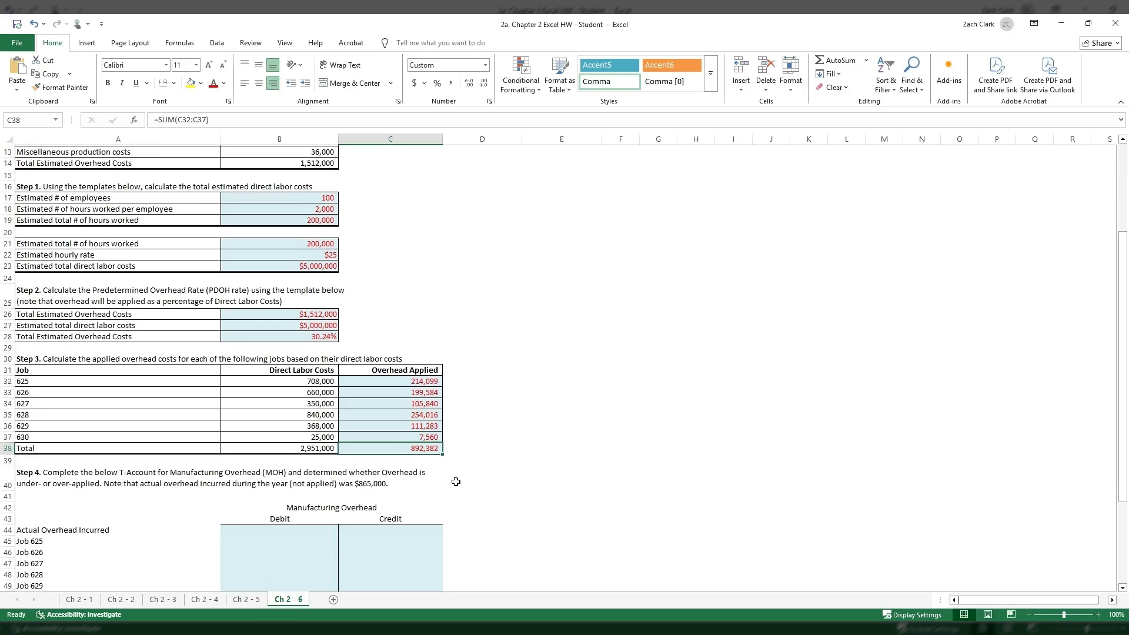
pyautogui.scroll(4, 456, 482)
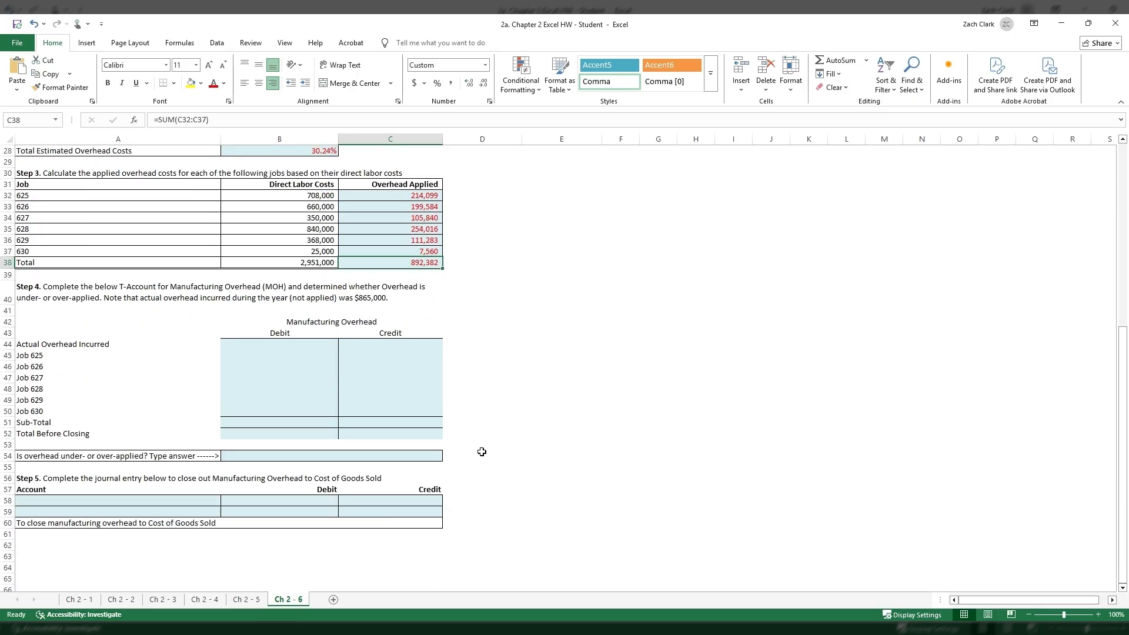
pyautogui.scroll(2, 483, 447)
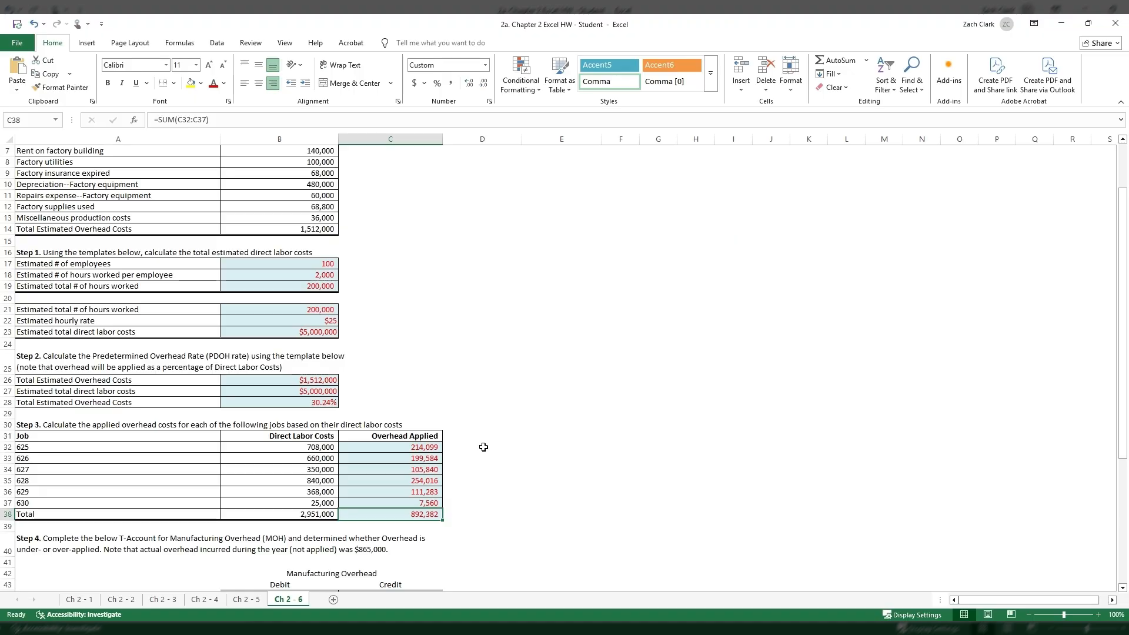
pyautogui.scroll(2, 483, 447)
pyautogui.scroll(-3, 484, 447)
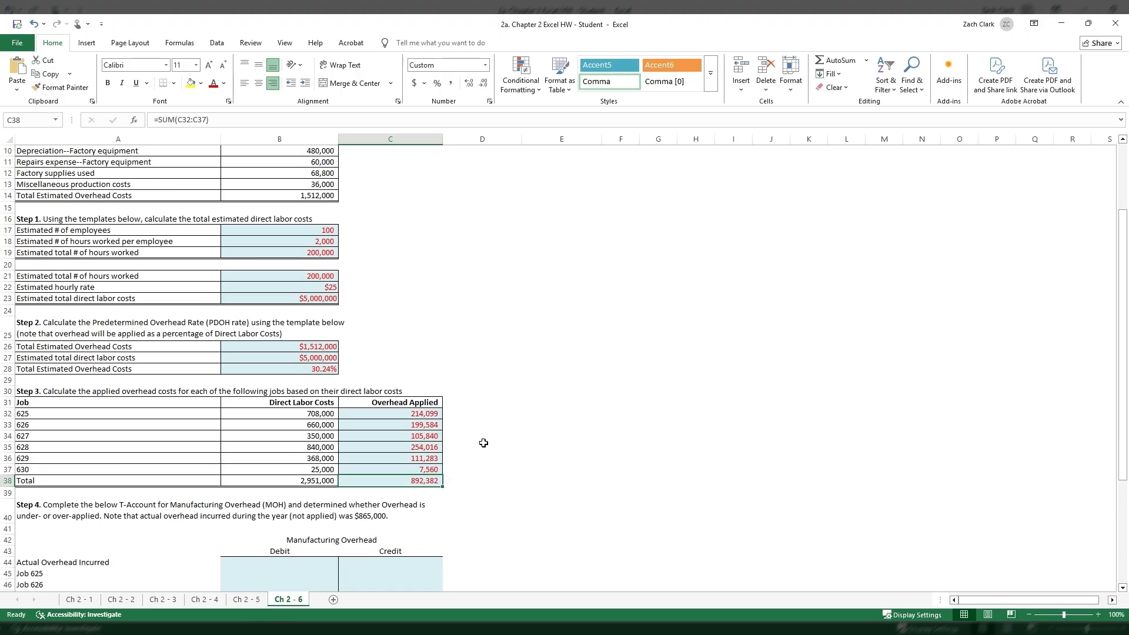
pyautogui.click(314, 481)
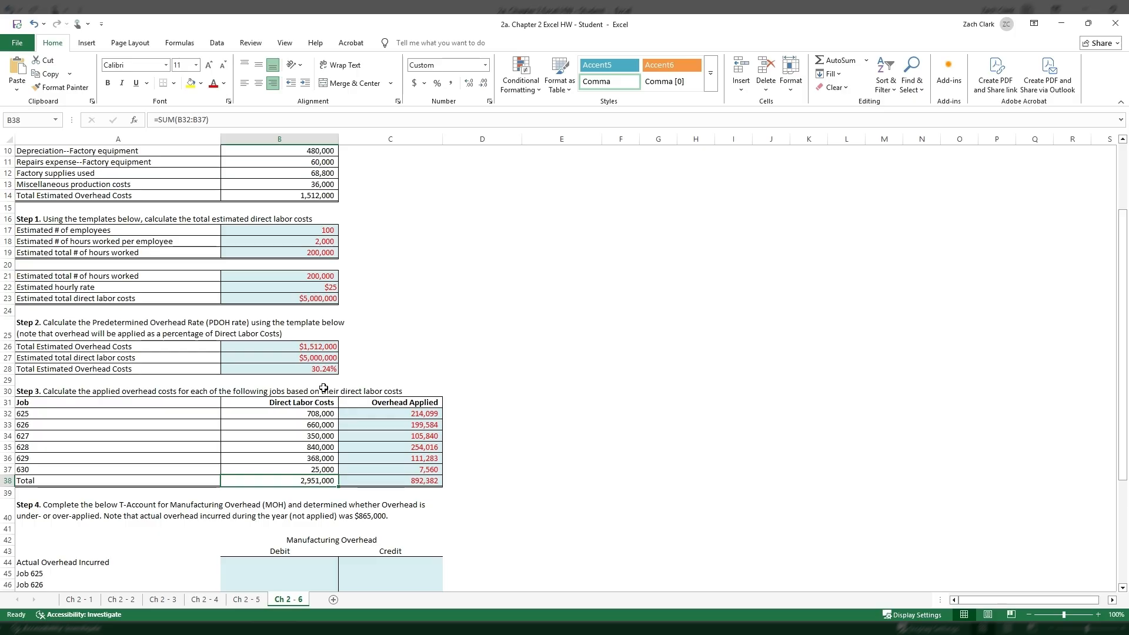
pyautogui.click(324, 357)
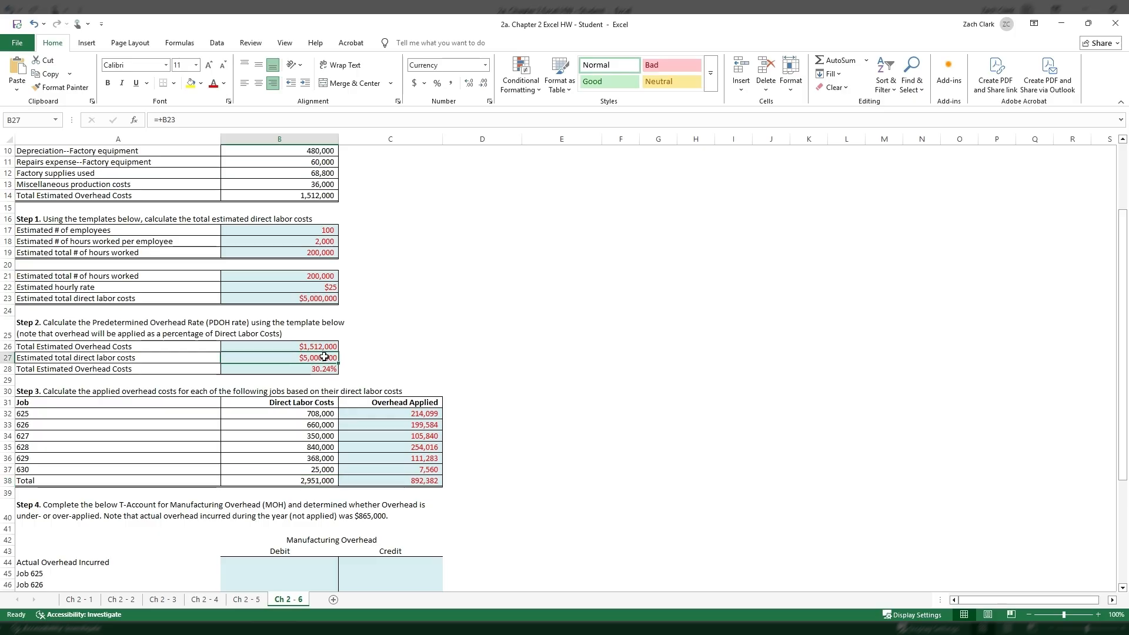
pyautogui.click(321, 480)
pyautogui.click(321, 357)
pyautogui.click(316, 478)
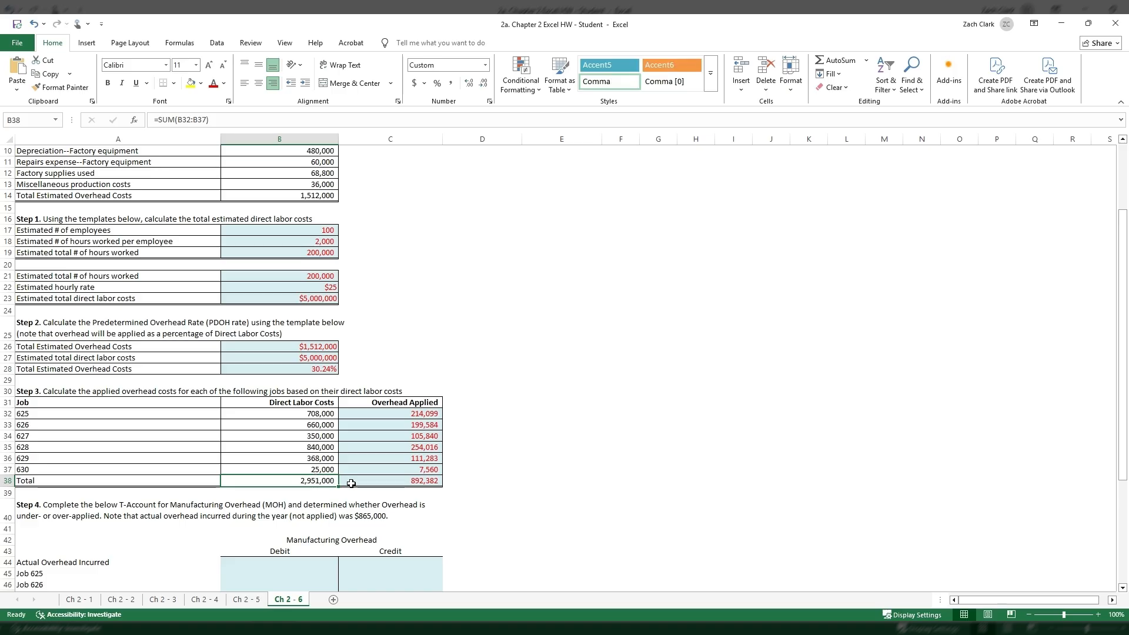
pyautogui.click(326, 358)
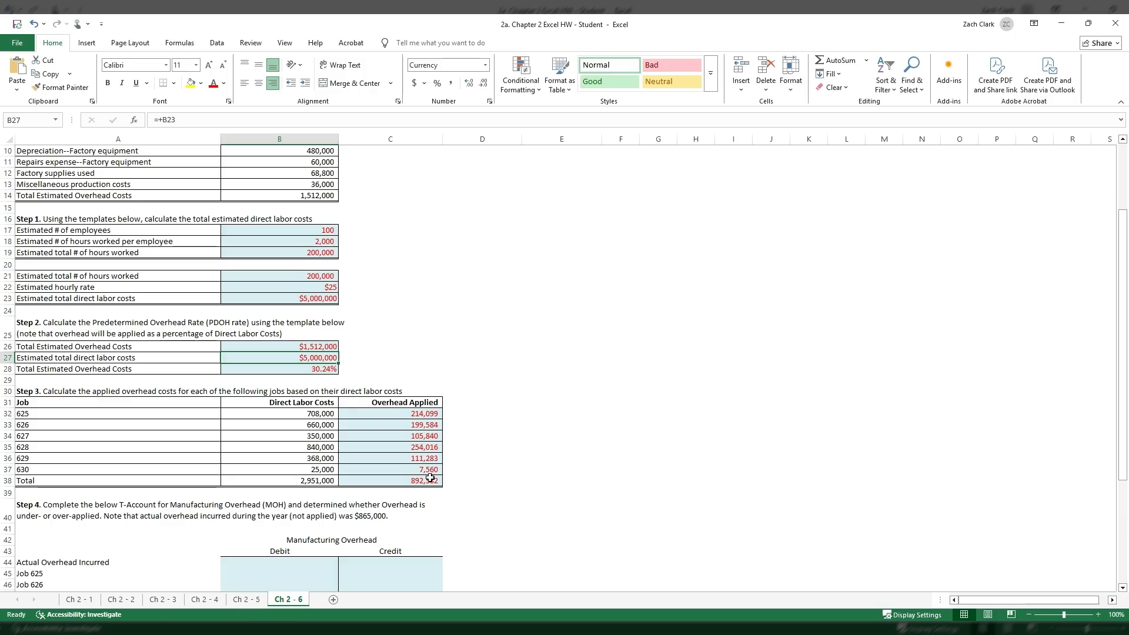
pyautogui.click(412, 479)
# - For Step 4, enter 865000 as the actual overhead incurred on the debit side of the Manufacturing Overhead T-account in B44
pyautogui.scroll(-1, 241, 520)
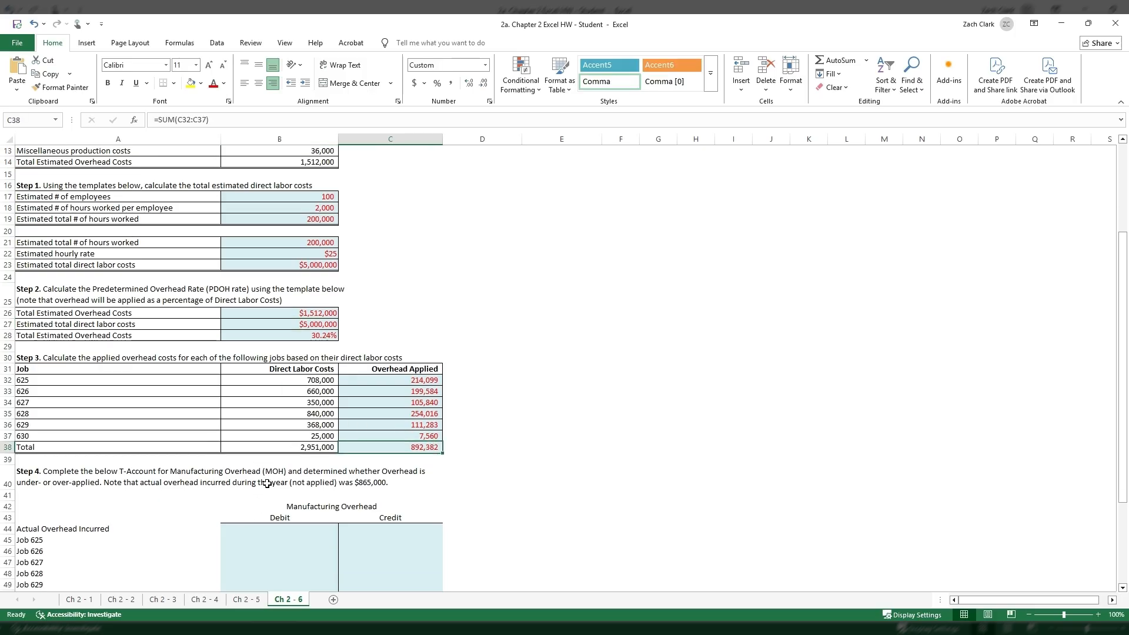
pyautogui.scroll(-1, 221, 458)
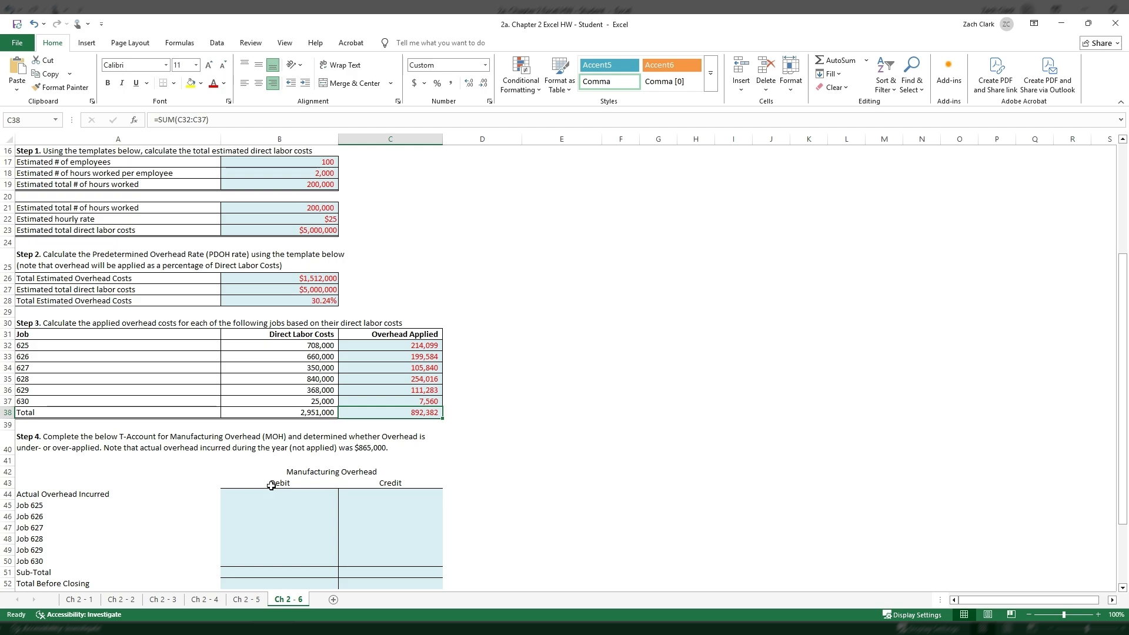
pyautogui.click(306, 493)
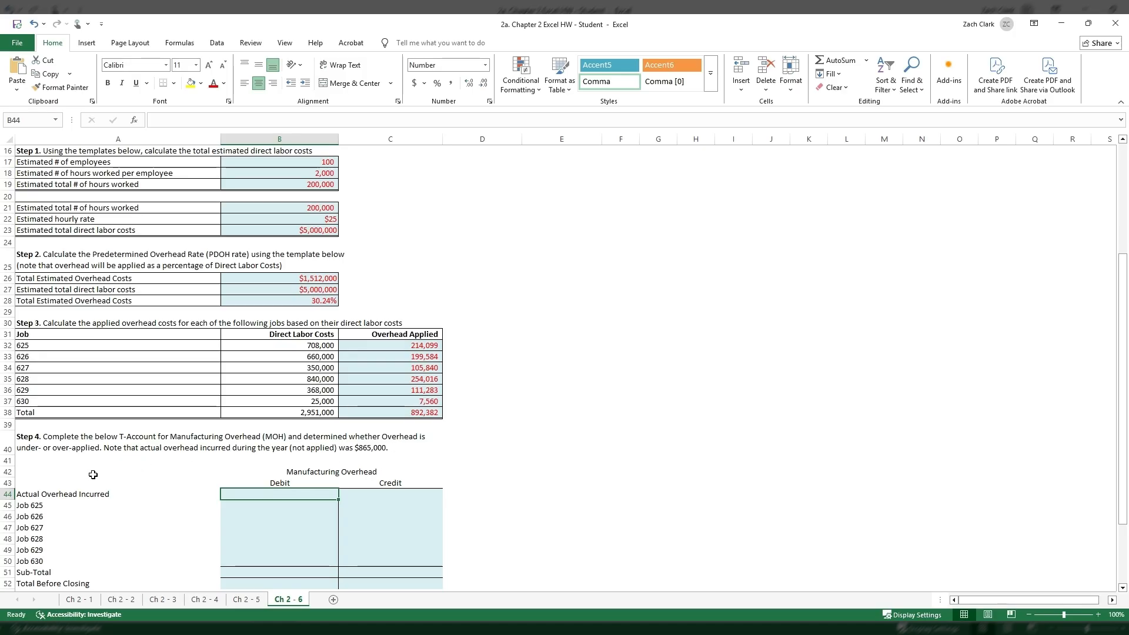
pyautogui.write('+865000')
pyautogui.press('Return')
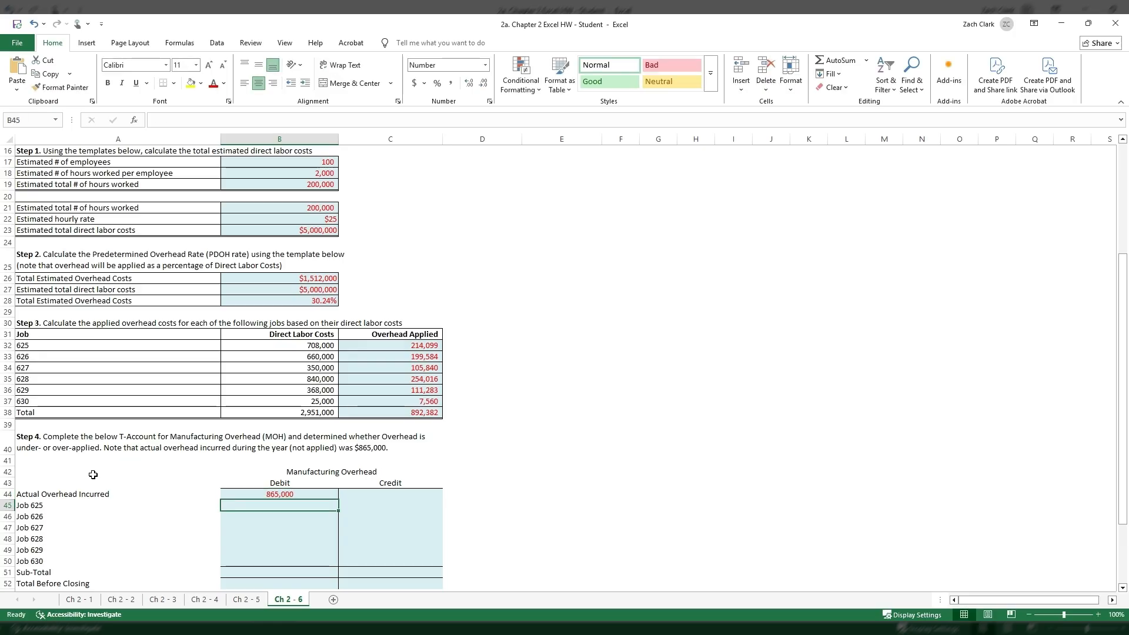
# - Compare the actual overhead incurred in B44 with the estimated overhead in B26 and the total applied overhead in C38
pyautogui.click(268, 495)
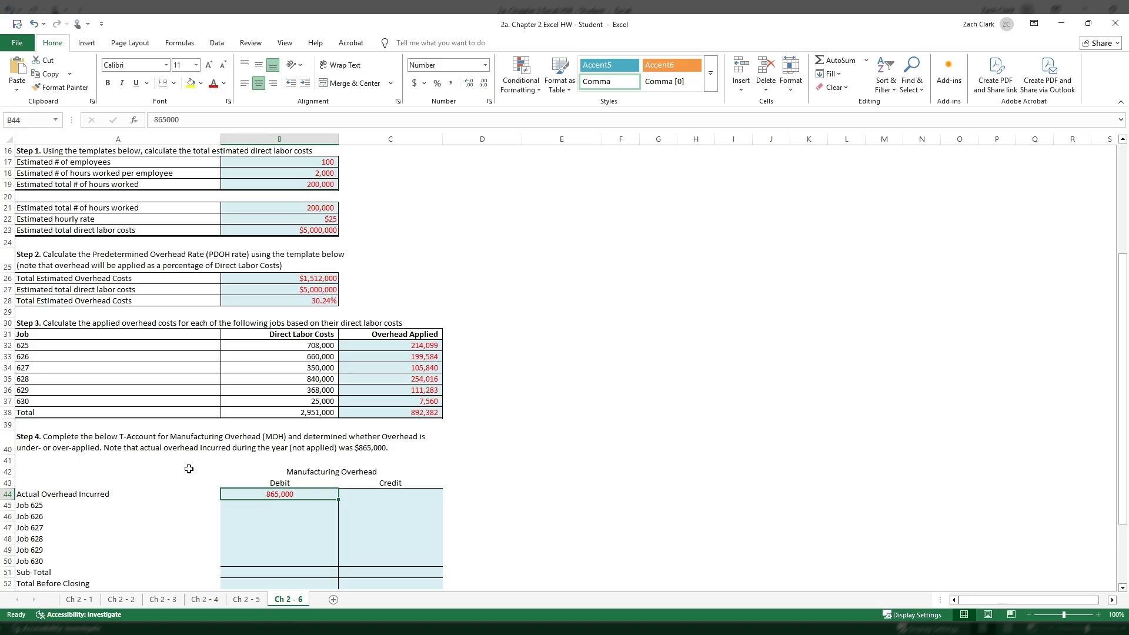
pyautogui.scroll(2, 232, 388)
pyautogui.click(275, 349)
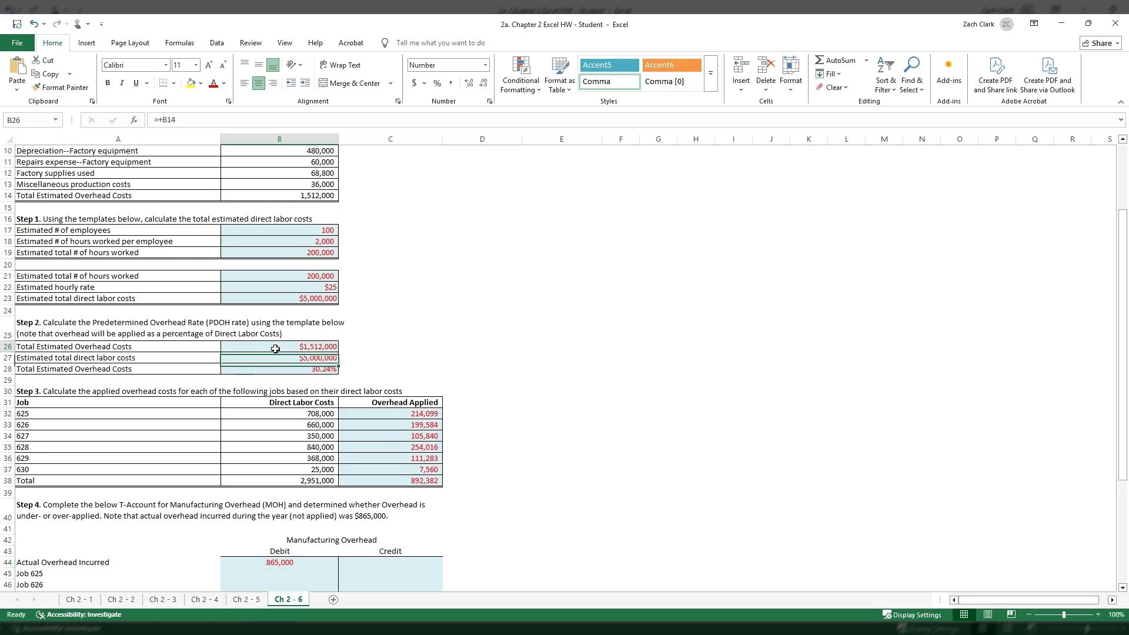
pyautogui.scroll(-3, 278, 411)
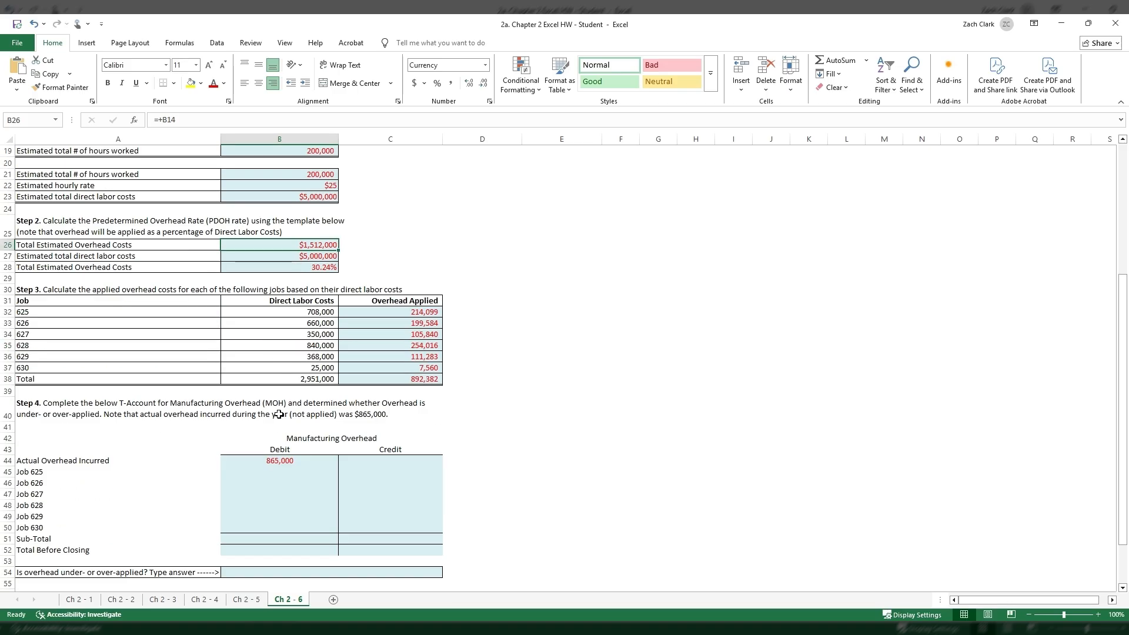
pyautogui.click(284, 460)
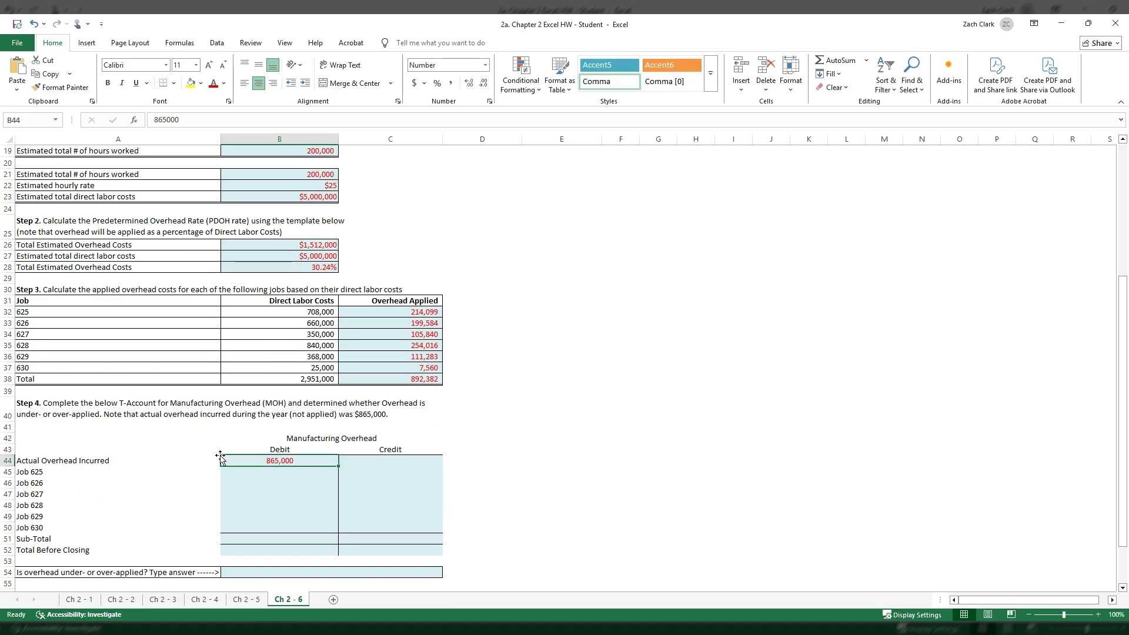
pyautogui.click(375, 474)
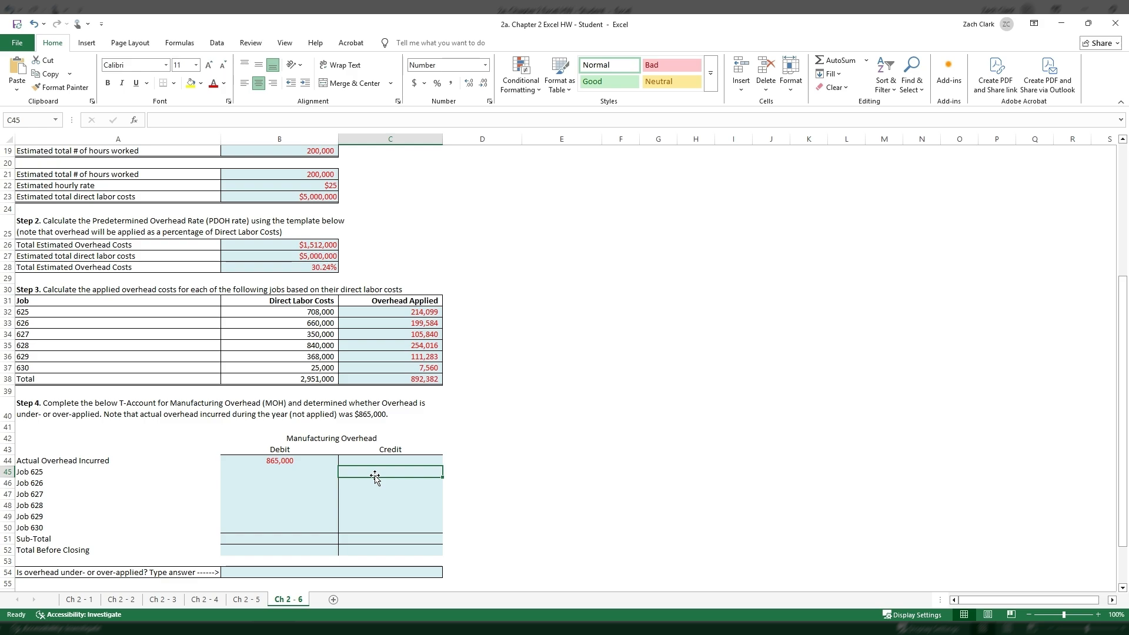
pyautogui.click(414, 380)
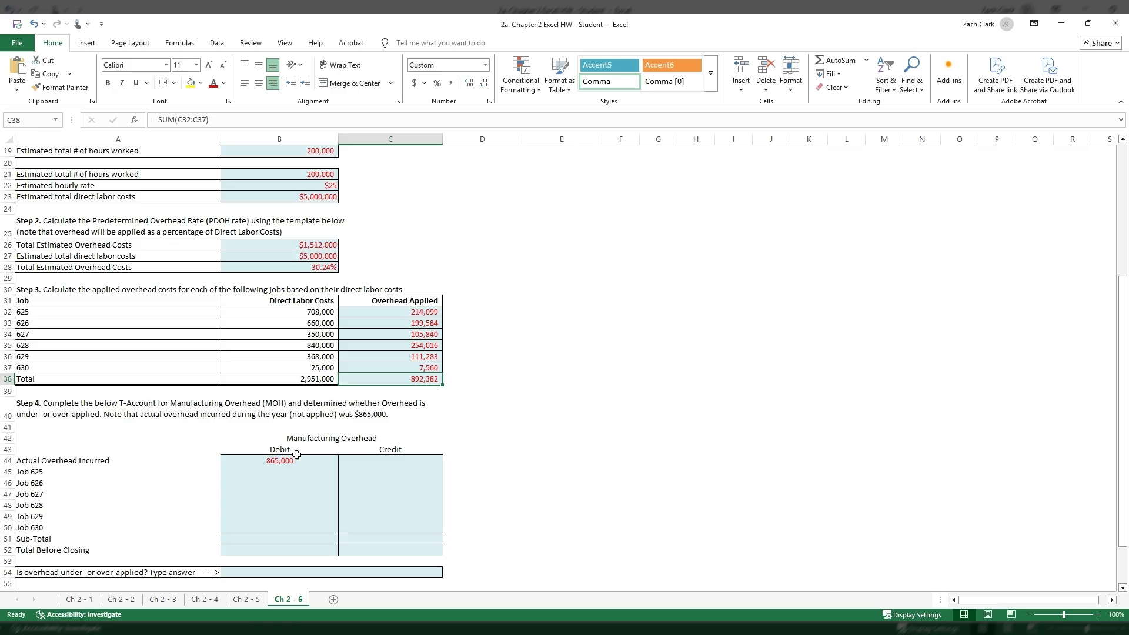
pyautogui.click(258, 464)
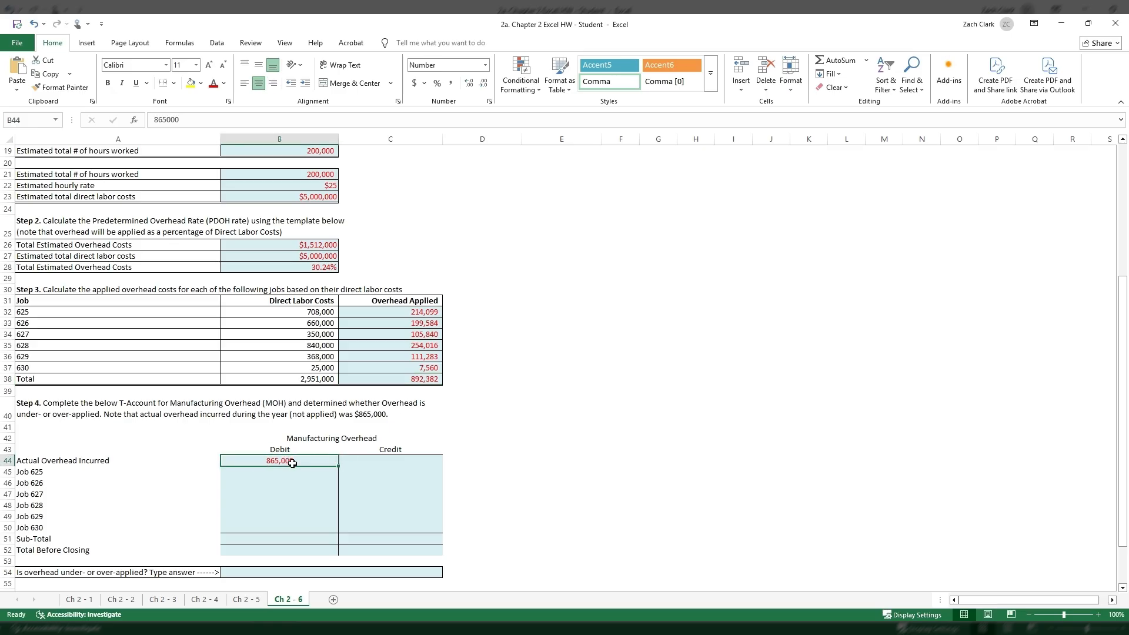
pyautogui.click(425, 380)
pyautogui.click(279, 461)
pyautogui.click(389, 379)
pyautogui.click(298, 460)
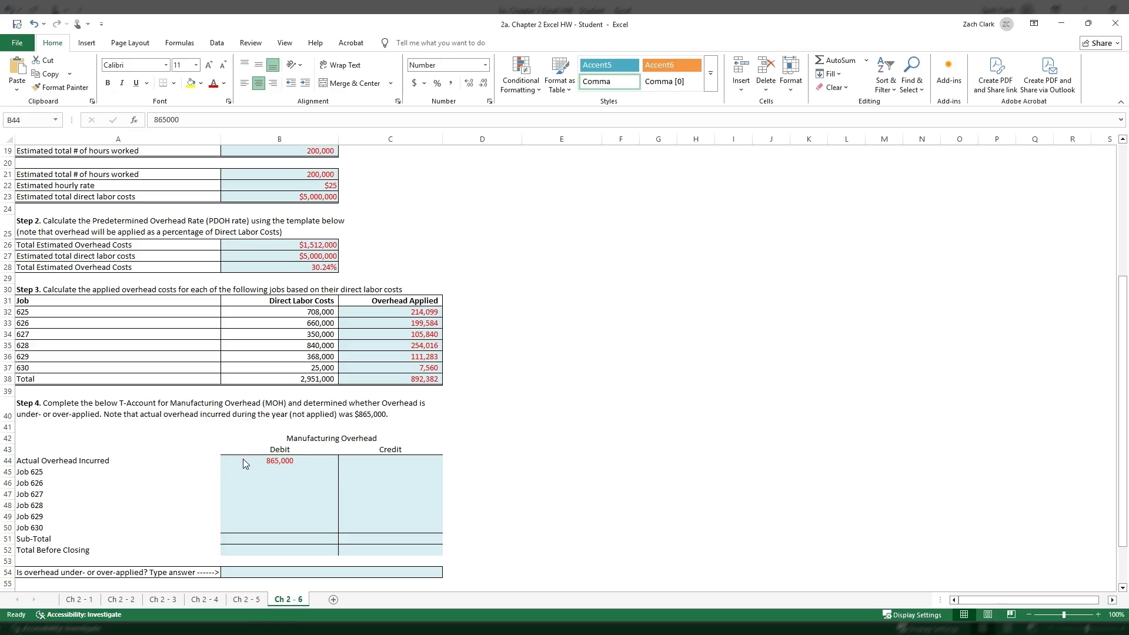
pyautogui.click(282, 461)
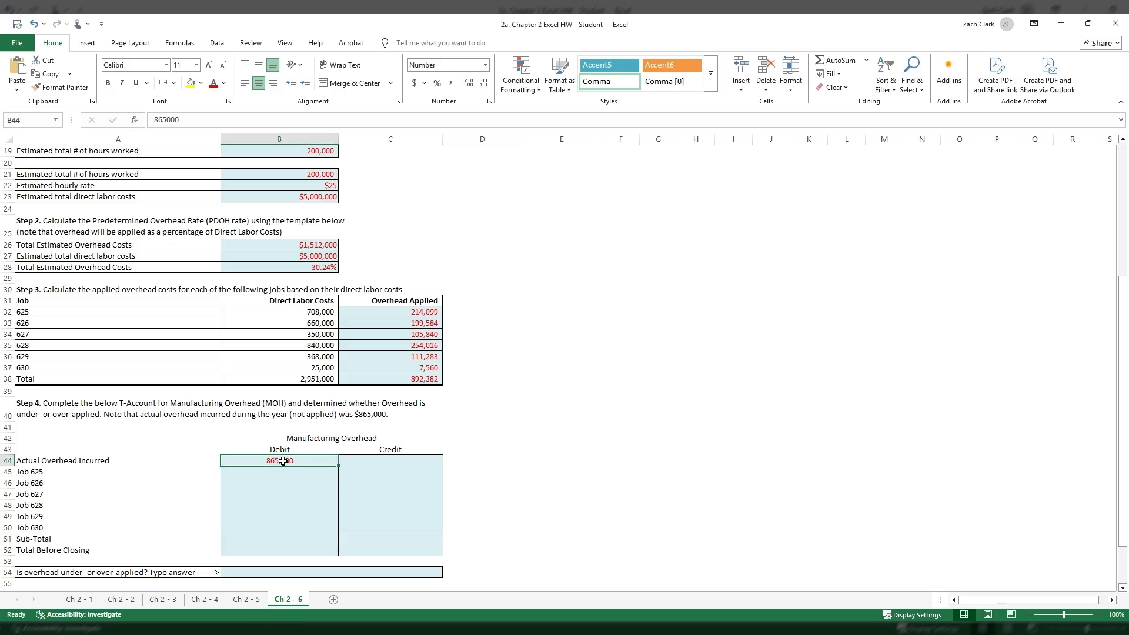
pyautogui.click(379, 469)
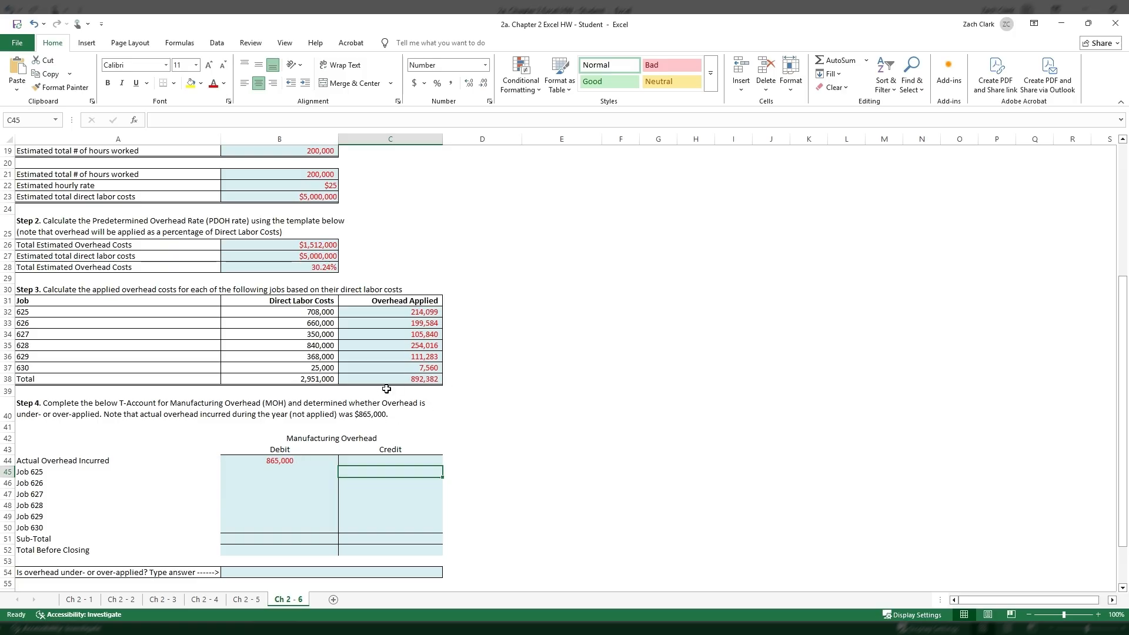
pyautogui.click(409, 379)
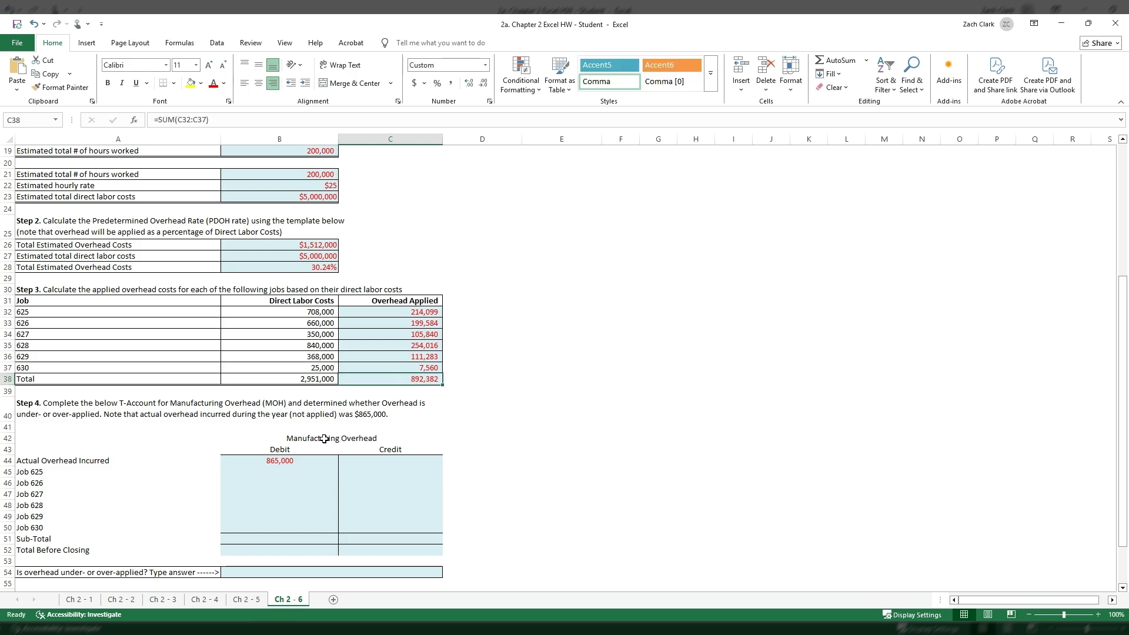
pyautogui.click(307, 461)
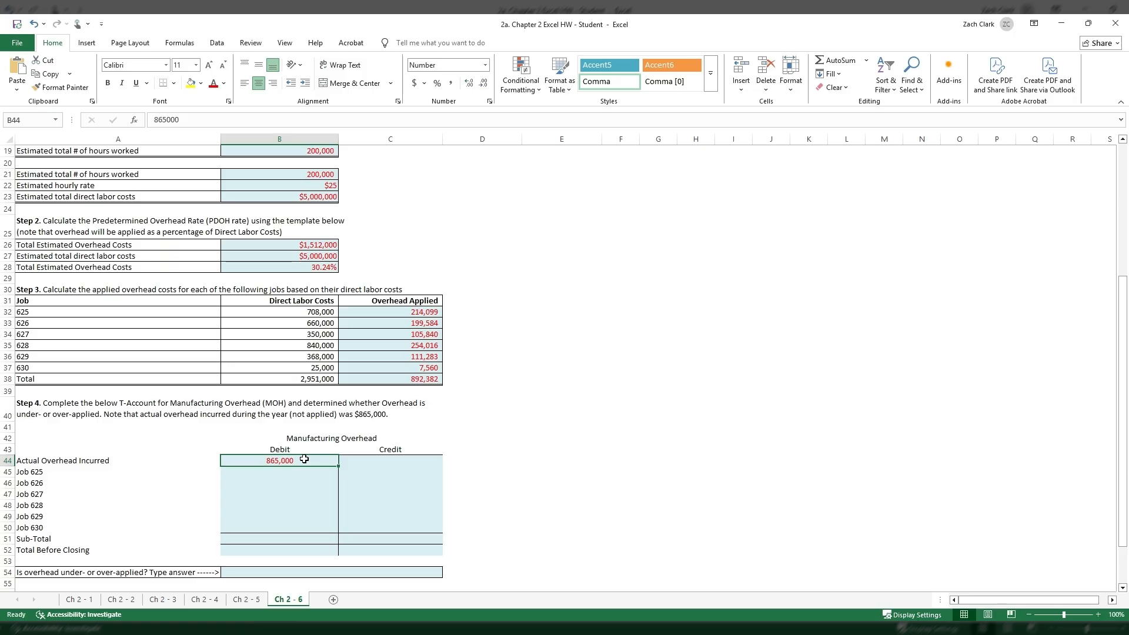
# - Link job 625's credit in C45 to its applied overhead in C32, and copy the formula down through C50 for jobs 626 to 630
pyautogui.click(380, 470)
pyautogui.write('+')
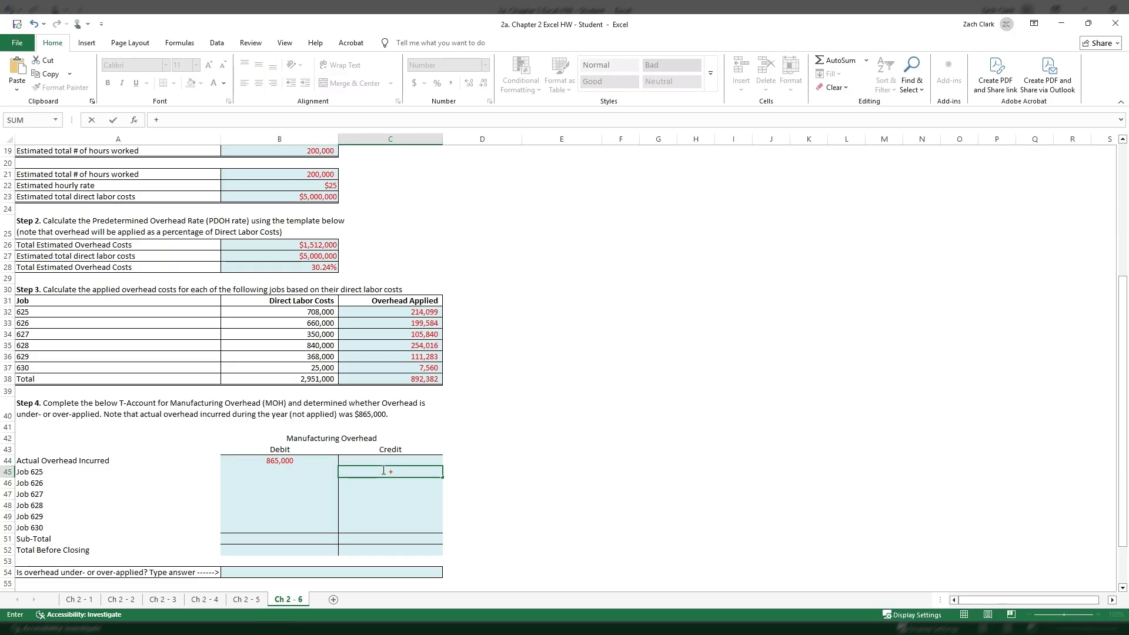
pyautogui.click(416, 313)
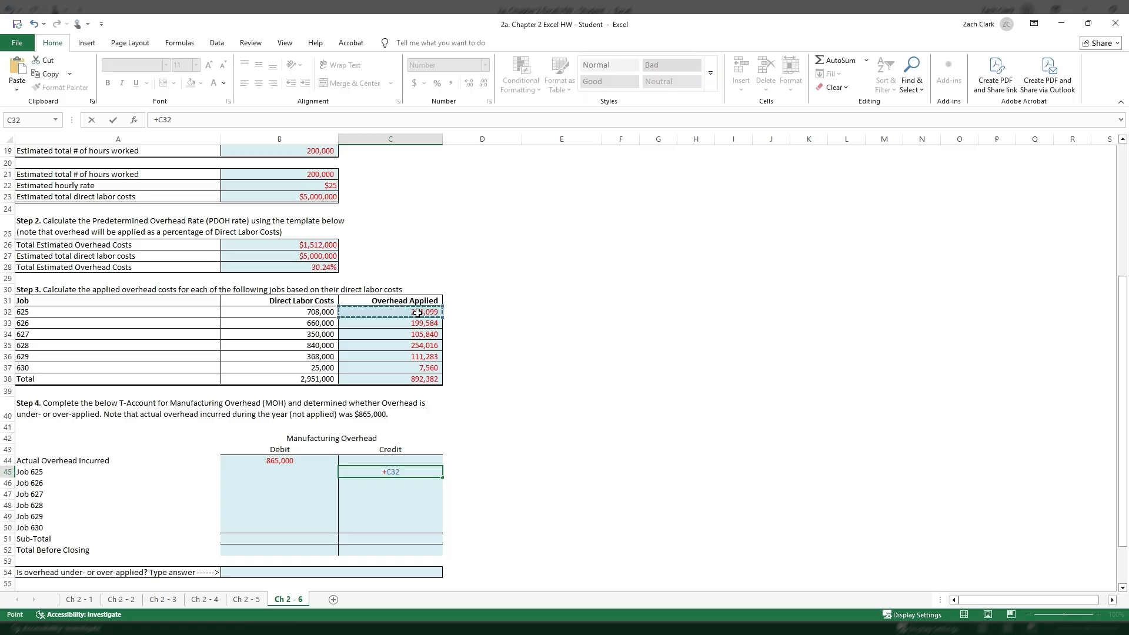
pyautogui.press('Return')
pyautogui.click(409, 470)
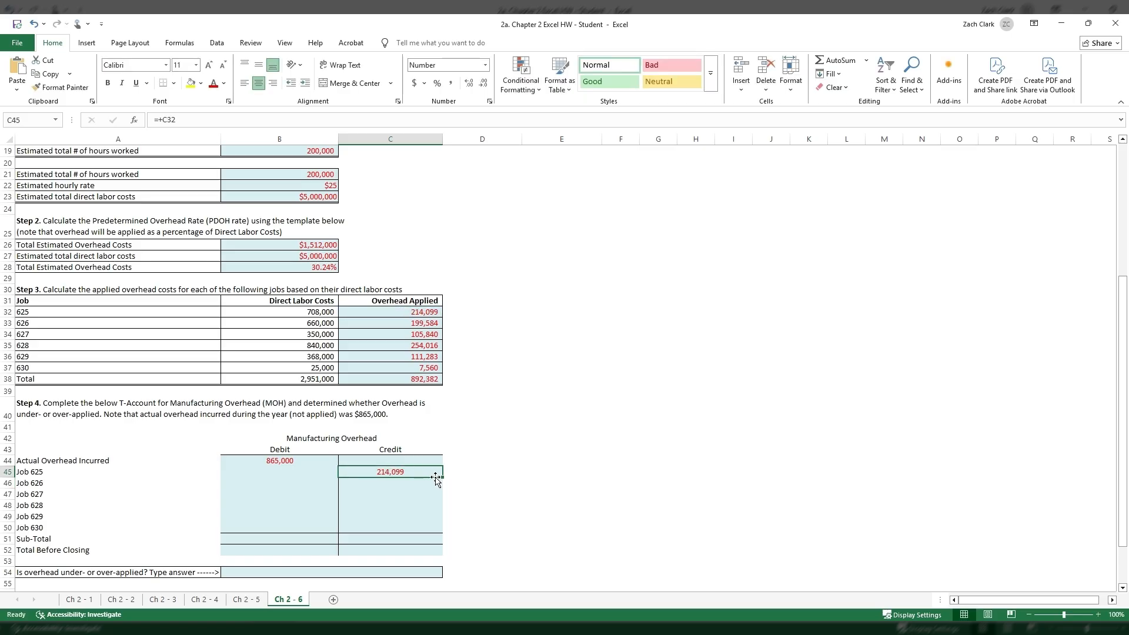
pyautogui.moveTo(443, 480); pyautogui.dragTo(445, 532)
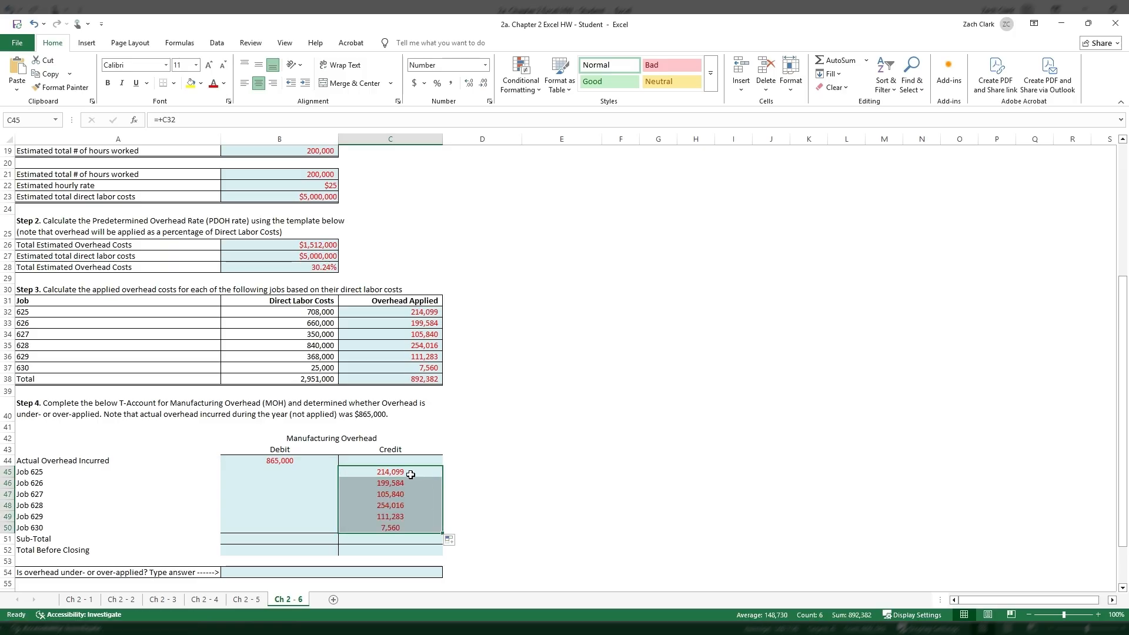
# - Sum the T-account's debit column in B51 and its credit column in C51 as the sub-totals
pyautogui.click(280, 537)
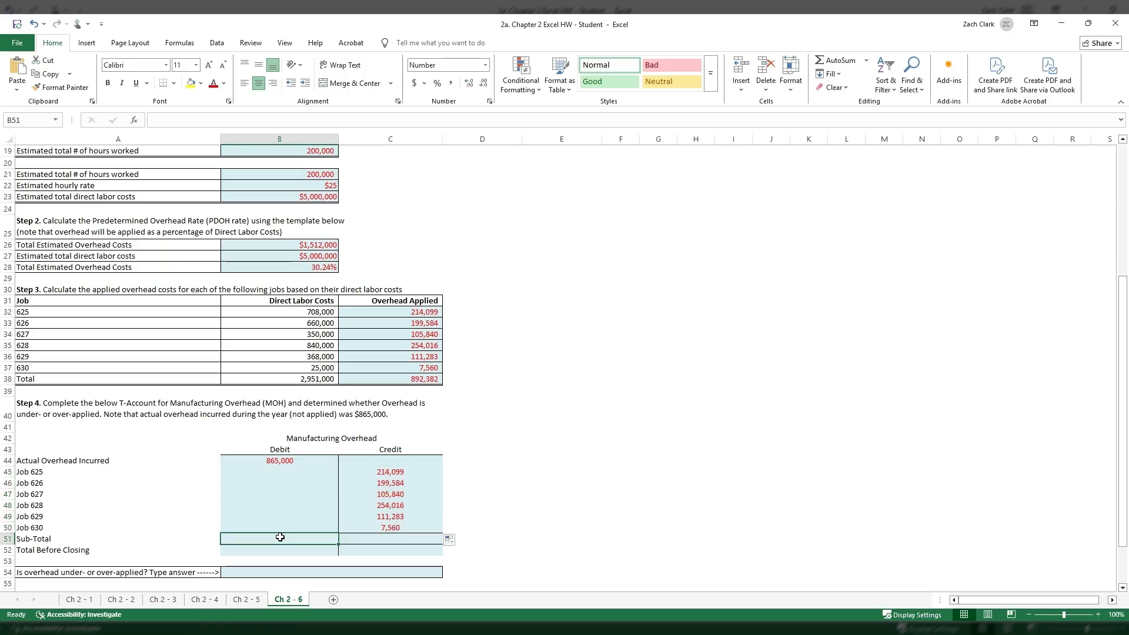
pyautogui.click(839, 64)
pyautogui.click(840, 63)
pyautogui.click(418, 537)
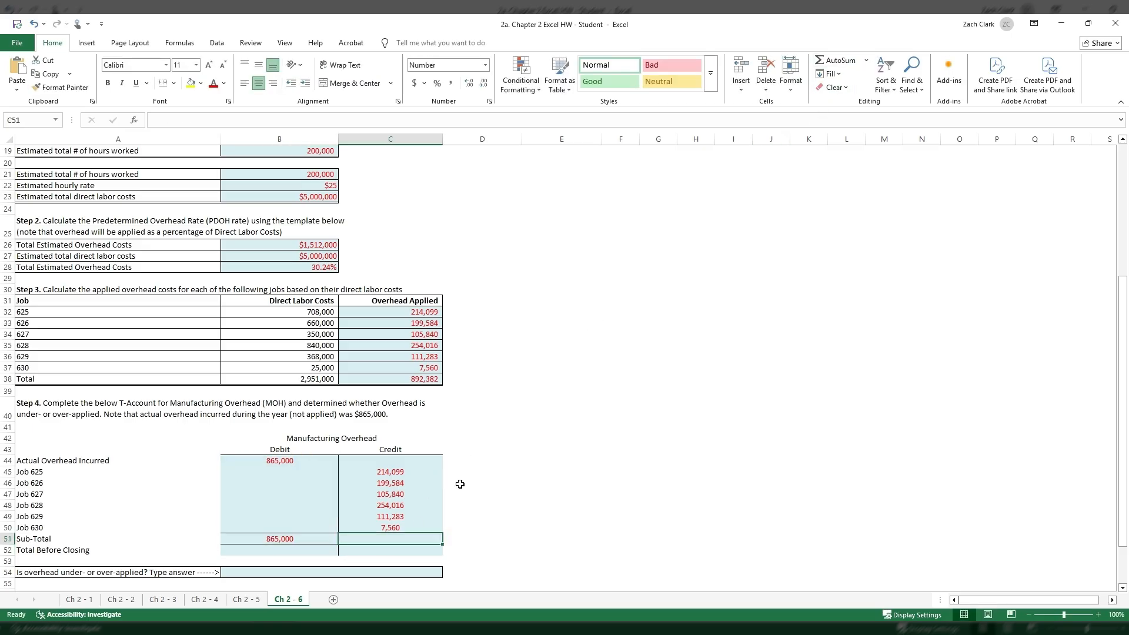
pyautogui.click(840, 62)
pyautogui.click(840, 63)
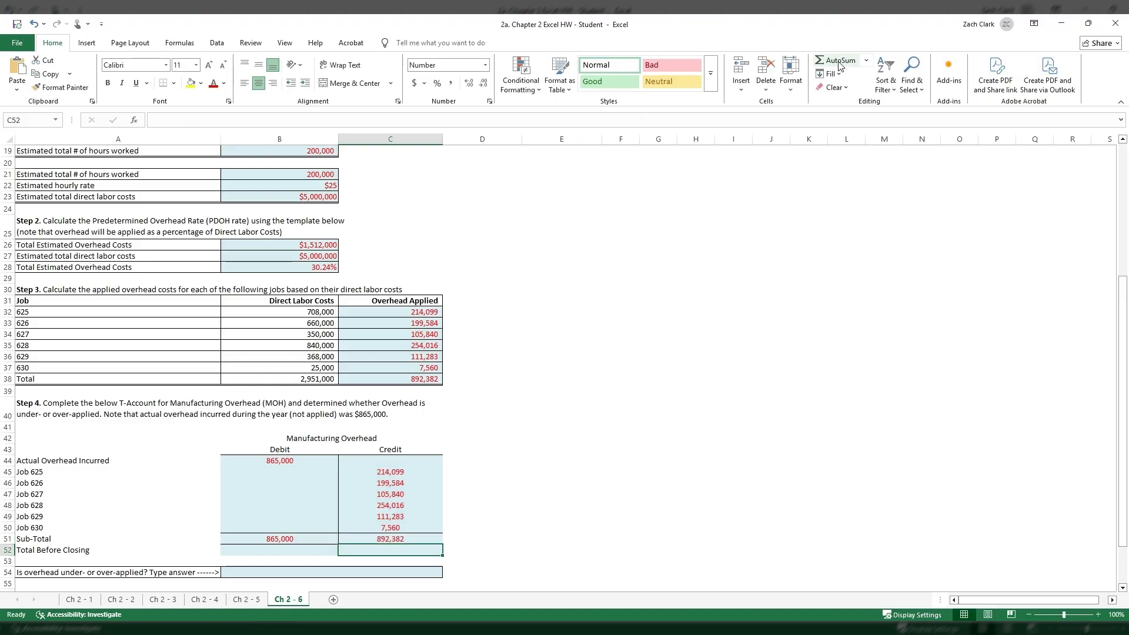
# - Calculate the Total Before Closing in C52 by subtracting the debit sub-total in B51 from the credit sub-total in C51
pyautogui.write('+')
pyautogui.click(344, 535)
pyautogui.write('-')
pyautogui.click(337, 538)
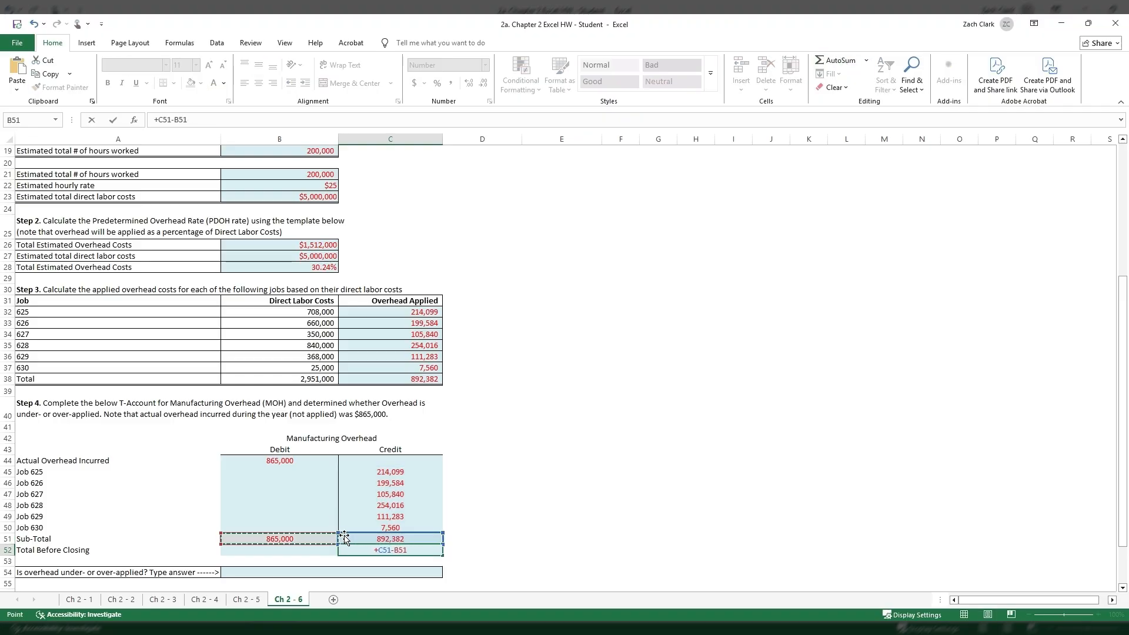
pyautogui.press('Return')
pyautogui.click(383, 548)
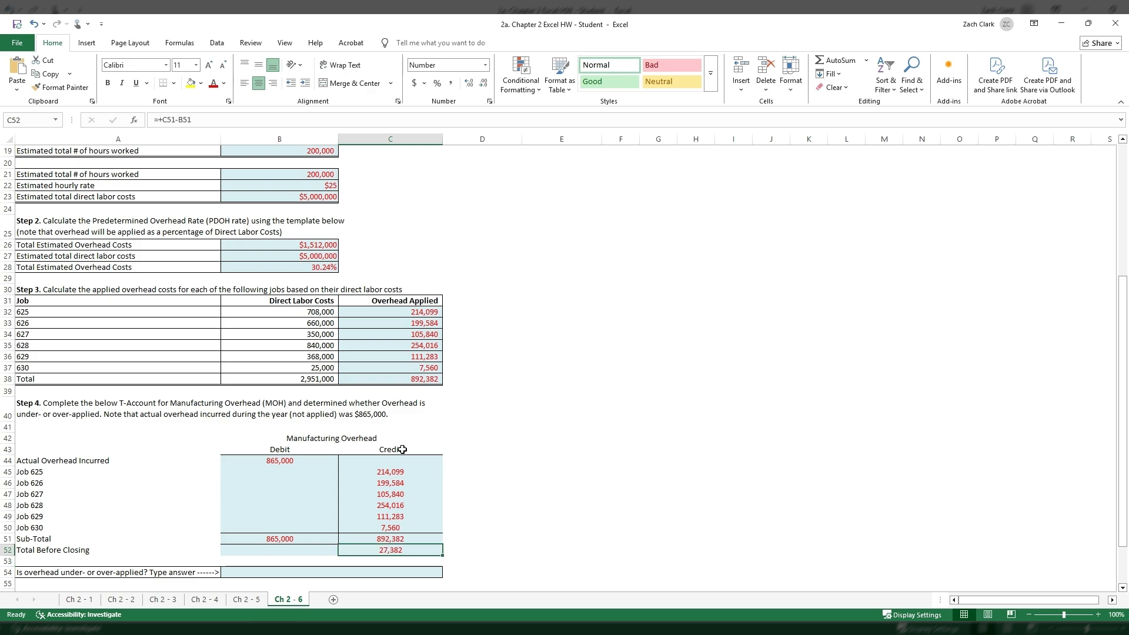
# - Answer the under- or over-applied overhead question in B54 with Over-applied
pyautogui.scroll(-1, 402, 450)
pyautogui.click(347, 536)
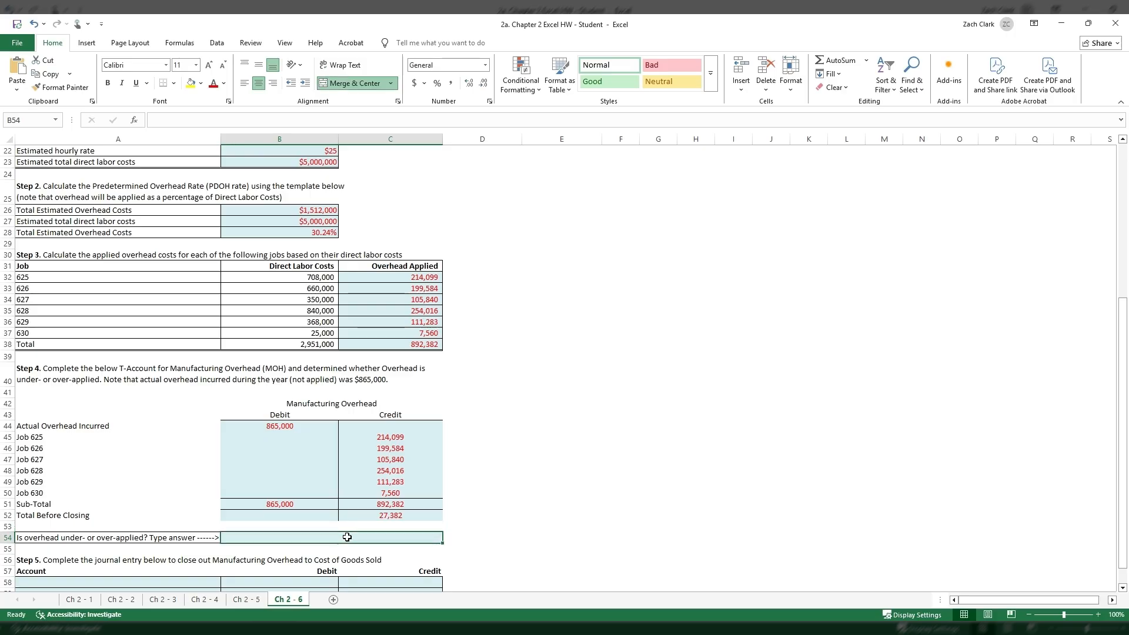
pyautogui.write('Over-')
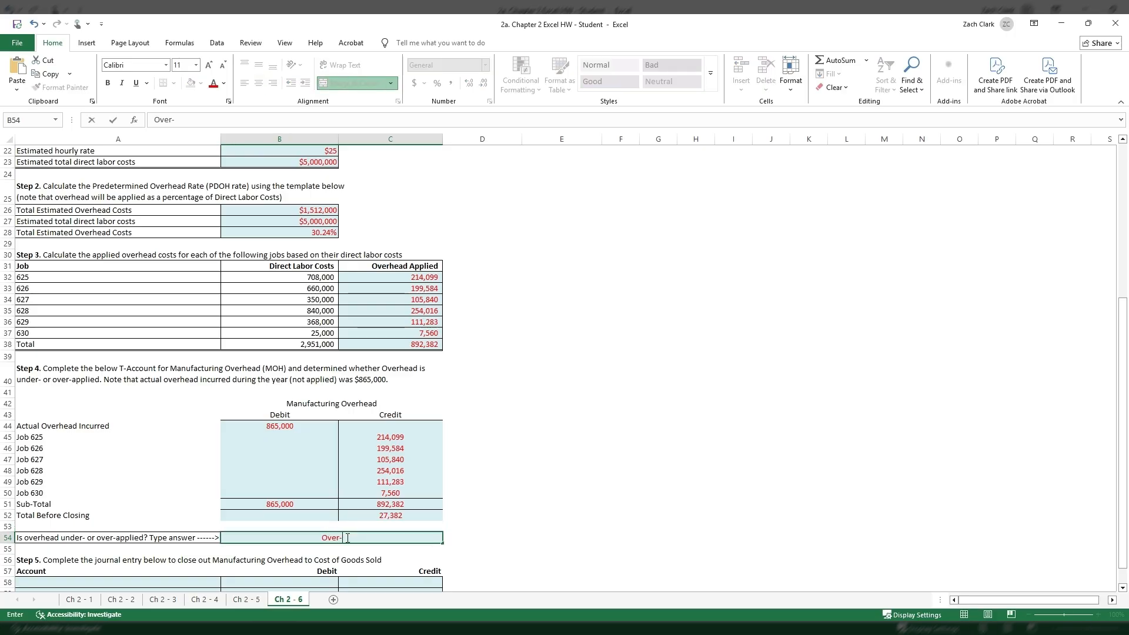
pyautogui.write('applied')
pyautogui.press('Return')
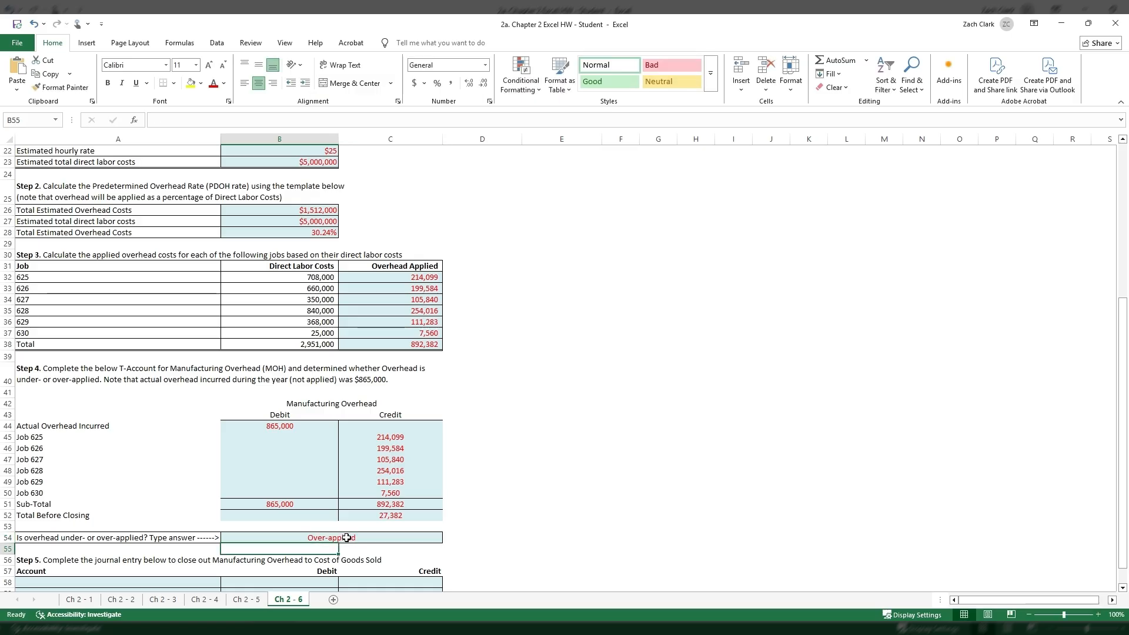
# - Compare the T-account's actual overhead and applied job credits with the sub-totals and the Total Before Closing in C52
pyautogui.click(345, 535)
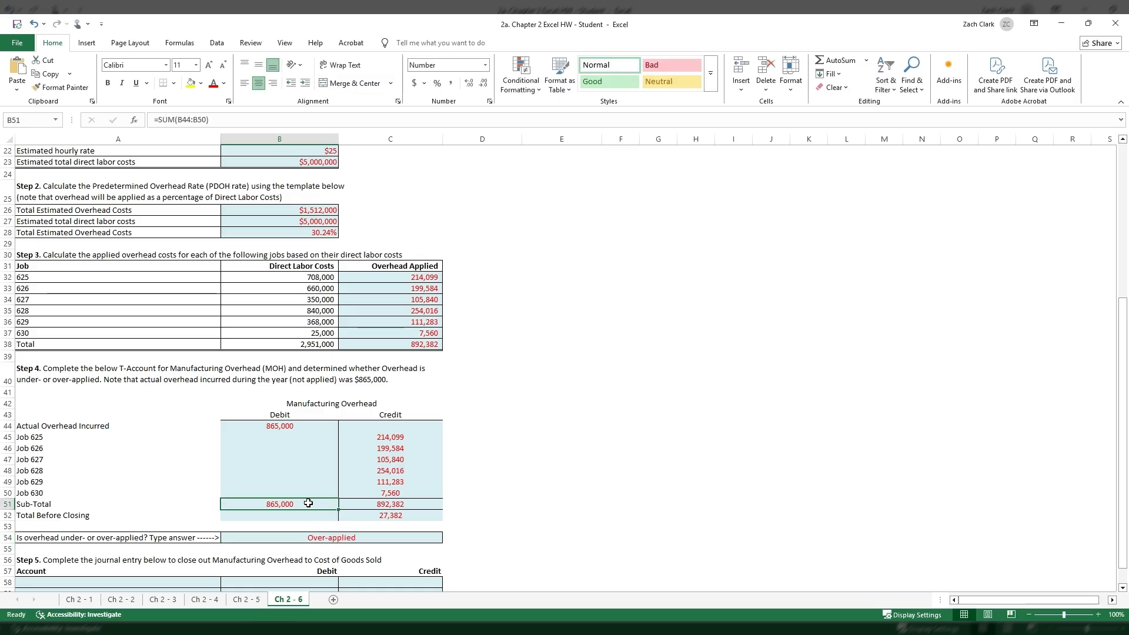
pyautogui.scroll(-1, 308, 503)
pyautogui.click(280, 391)
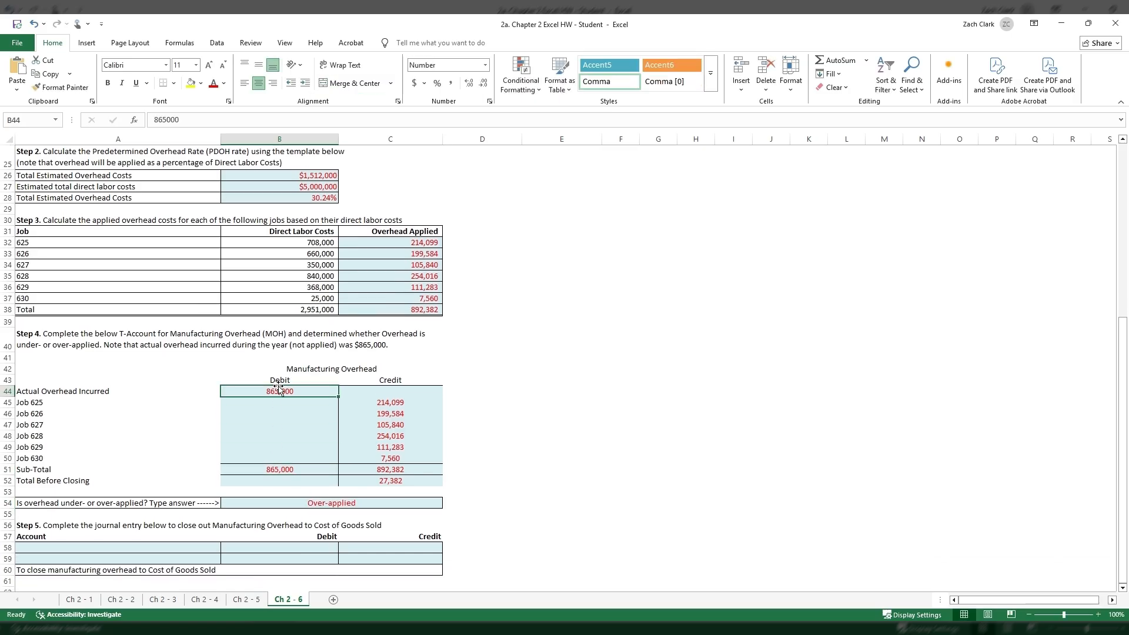
pyautogui.click(402, 480)
pyautogui.scroll(-1, 404, 479)
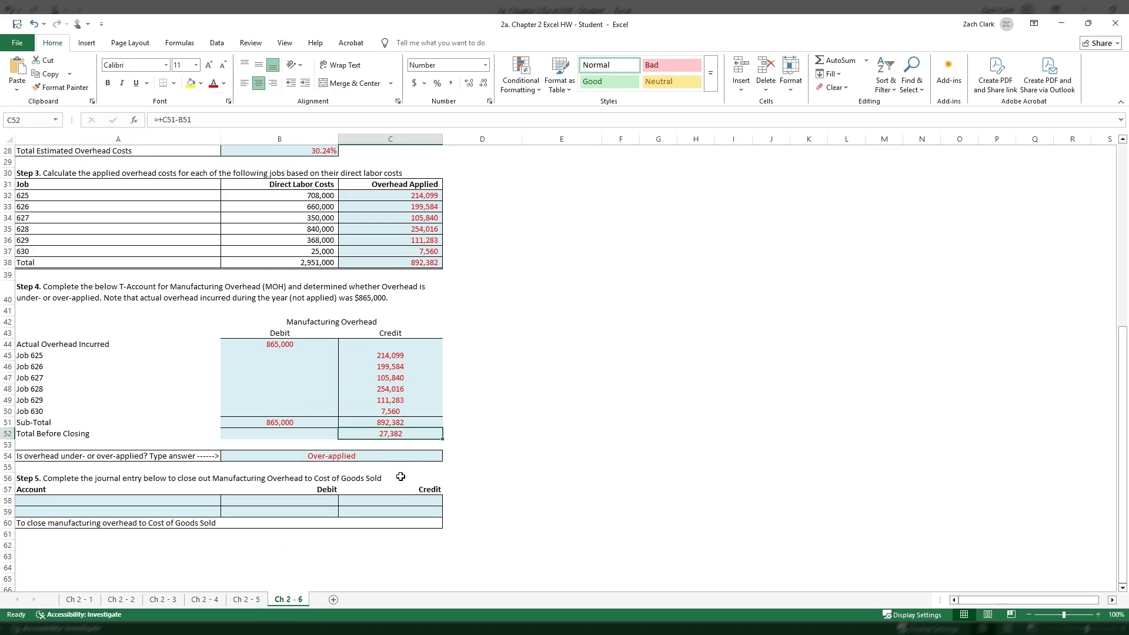
pyautogui.moveTo(280, 345); pyautogui.dragTo(413, 431)
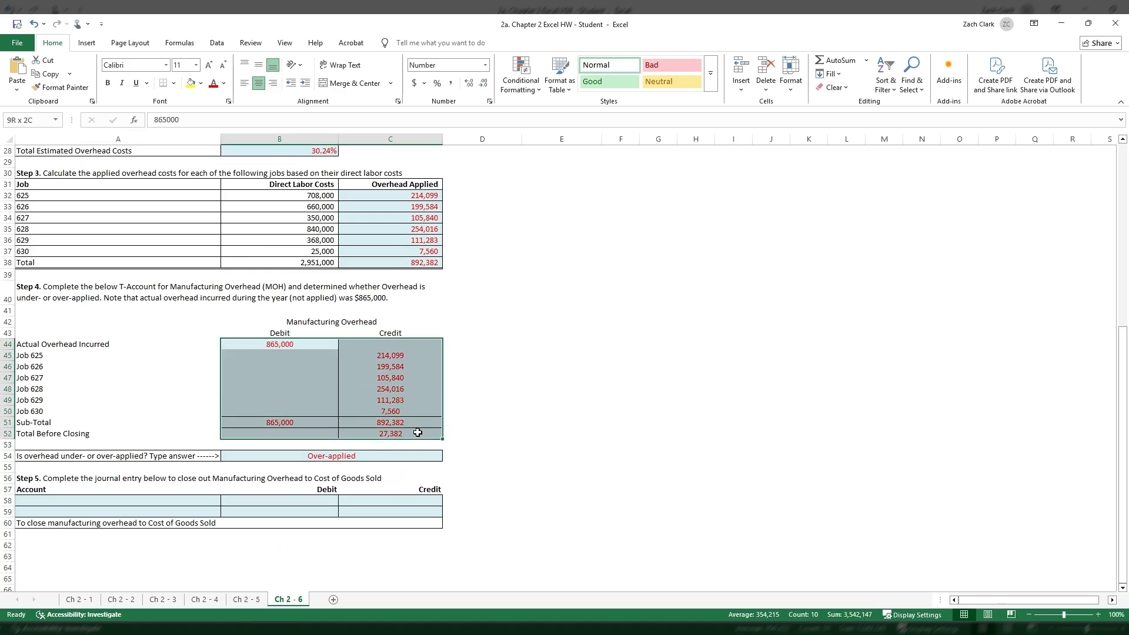
pyautogui.click(408, 430)
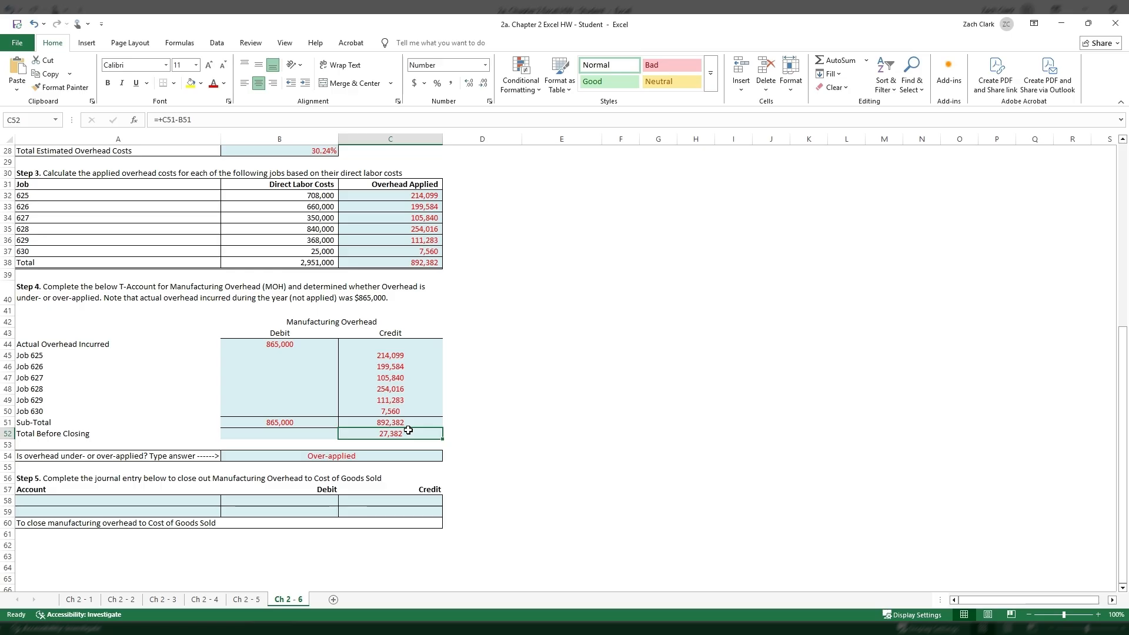
pyautogui.moveTo(396, 355); pyautogui.dragTo(405, 425)
pyautogui.click(403, 435)
pyautogui.click(402, 424)
pyautogui.click(403, 433)
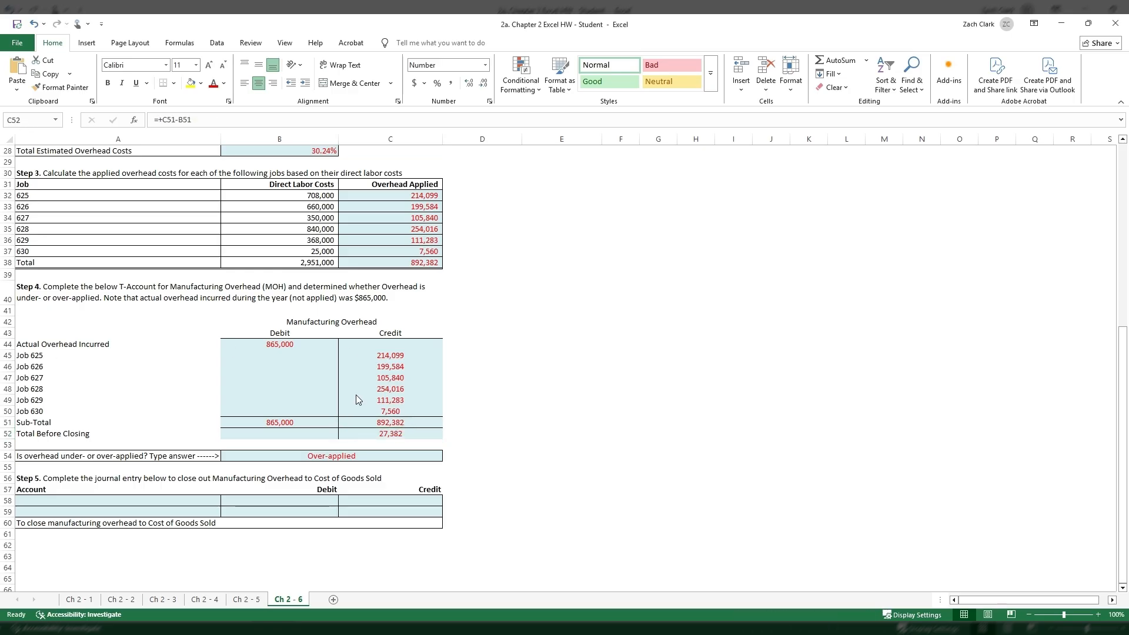
pyautogui.click(184, 501)
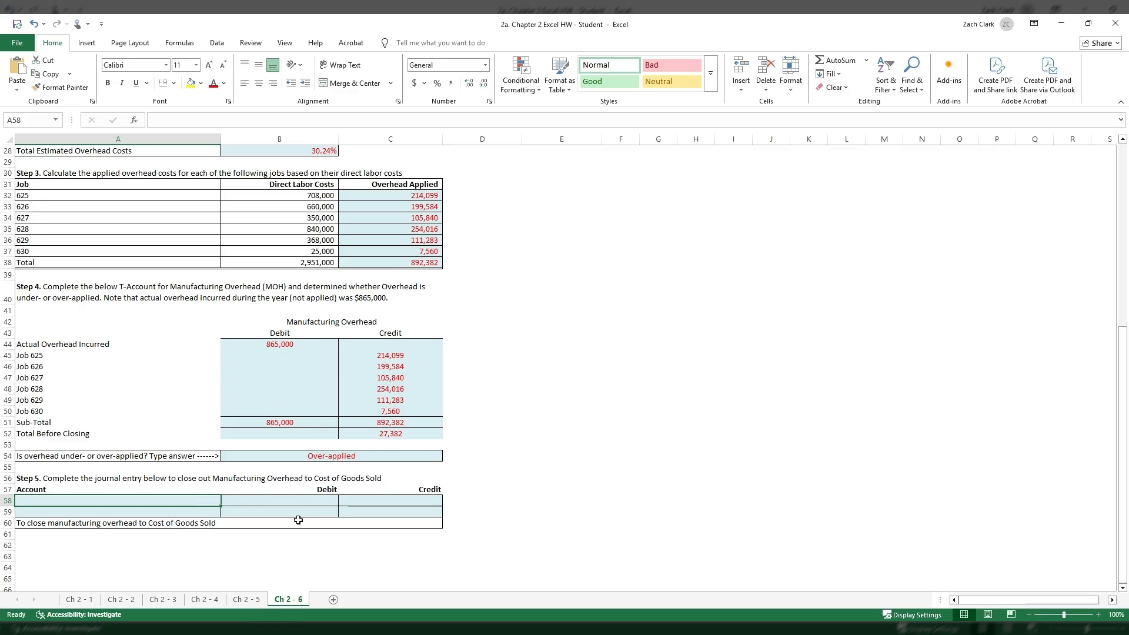
pyautogui.click(407, 436)
pyautogui.click(133, 501)
pyautogui.write('Manu')
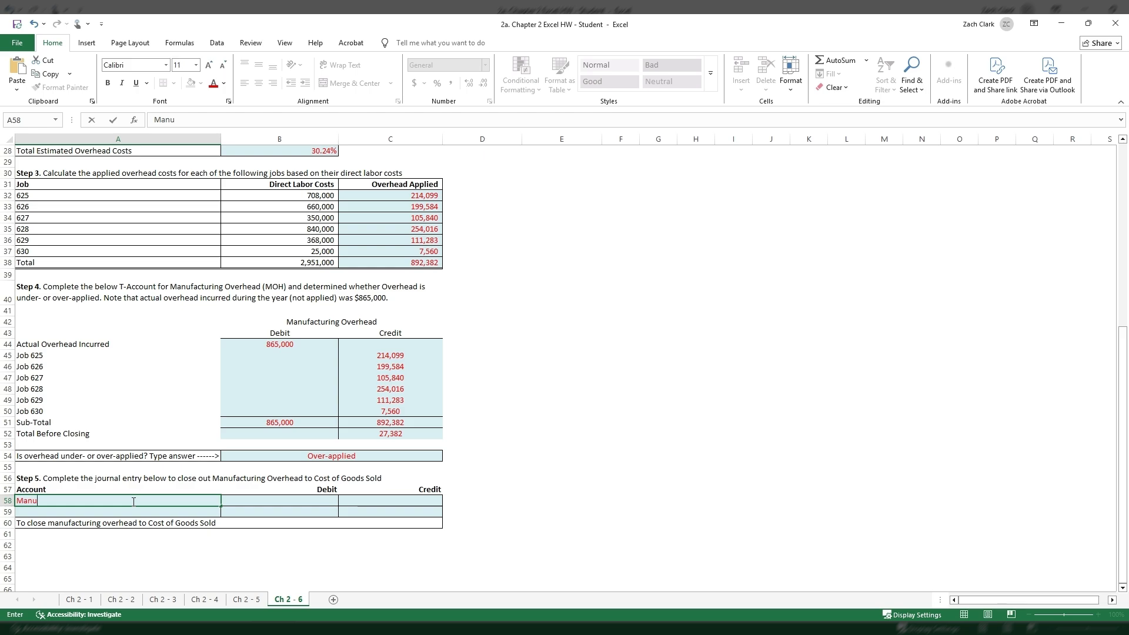
pyautogui.write('facturi')
pyautogui.press('Escape')
# - Link the first journal entry account in A58 to the Manufacturing Overhead heading in B42
pyautogui.write('=')
pyautogui.click(331, 325)
pyautogui.press('Return')
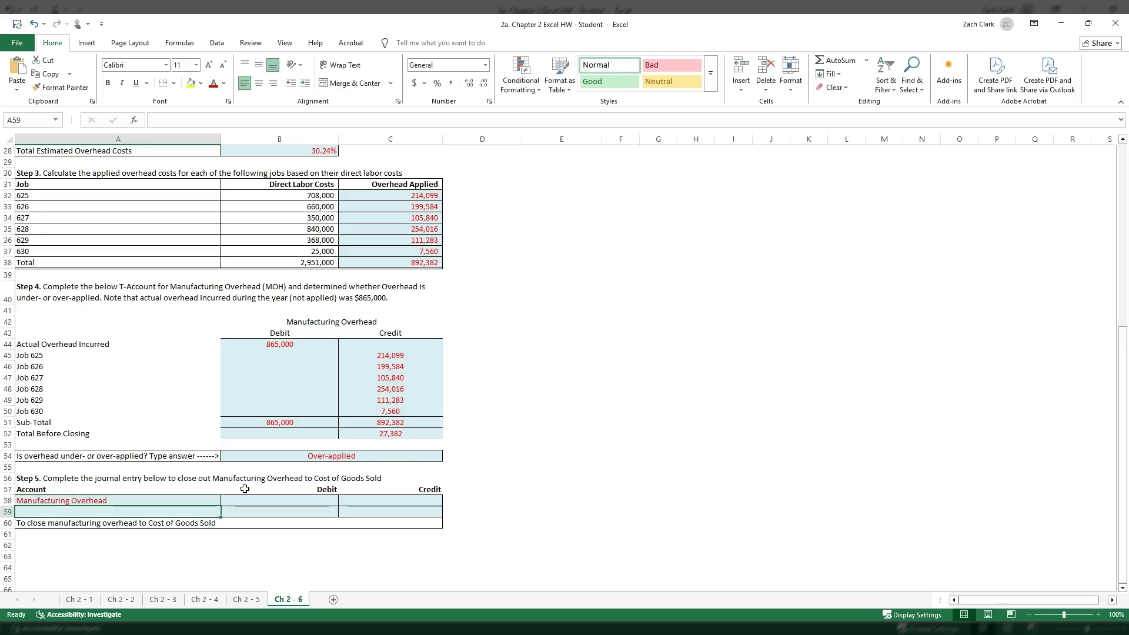
pyautogui.click(172, 501)
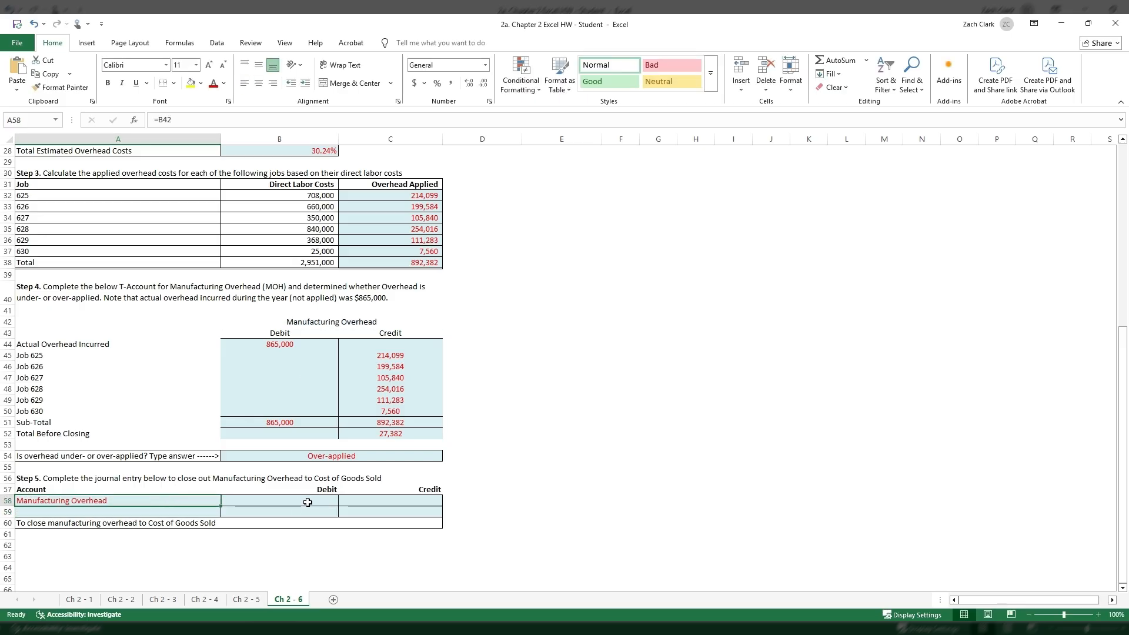
# - Link the Manufacturing Overhead debit in B58 to the Total Before Closing in C52
pyautogui.click(308, 502)
pyautogui.click(379, 435)
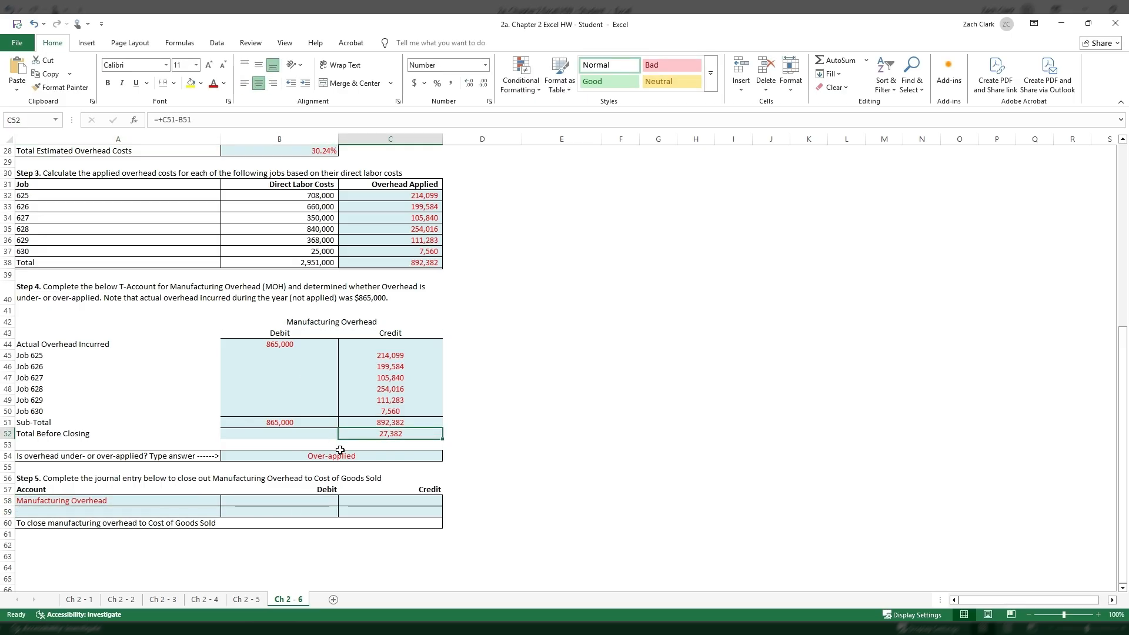
pyautogui.click(299, 503)
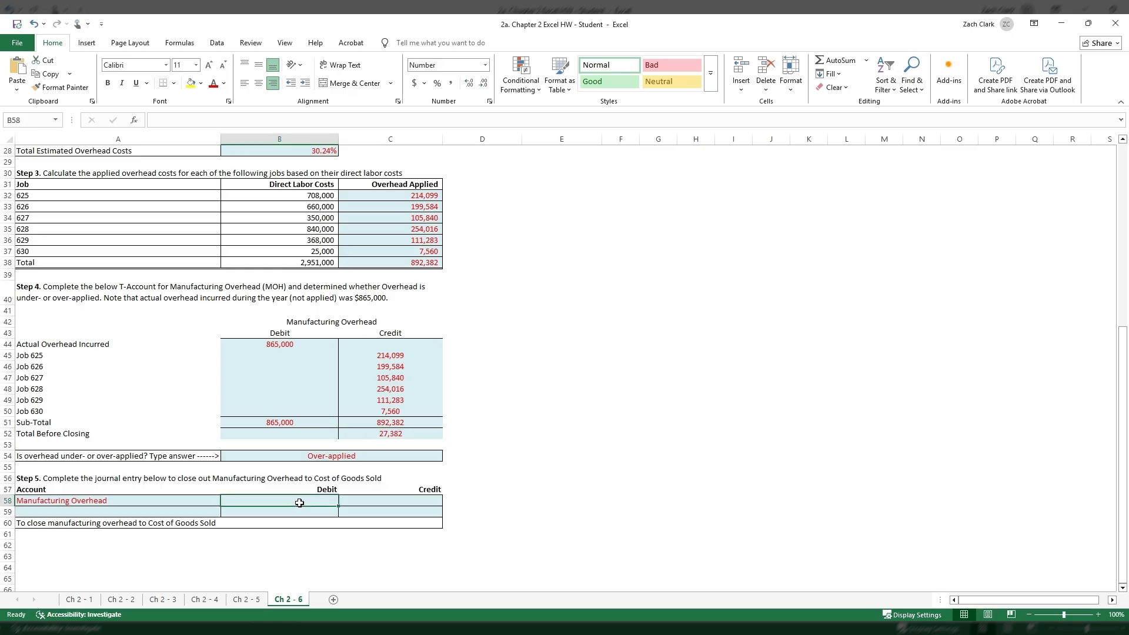
pyautogui.write('+')
pyautogui.click(360, 436)
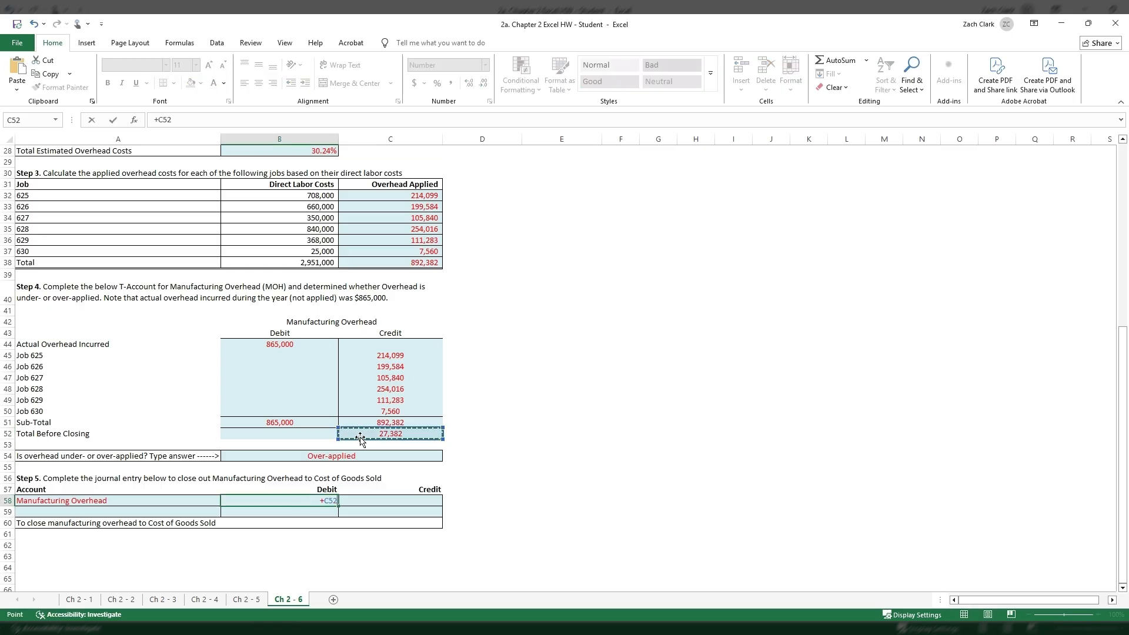
pyautogui.press('Return')
pyautogui.click(275, 437)
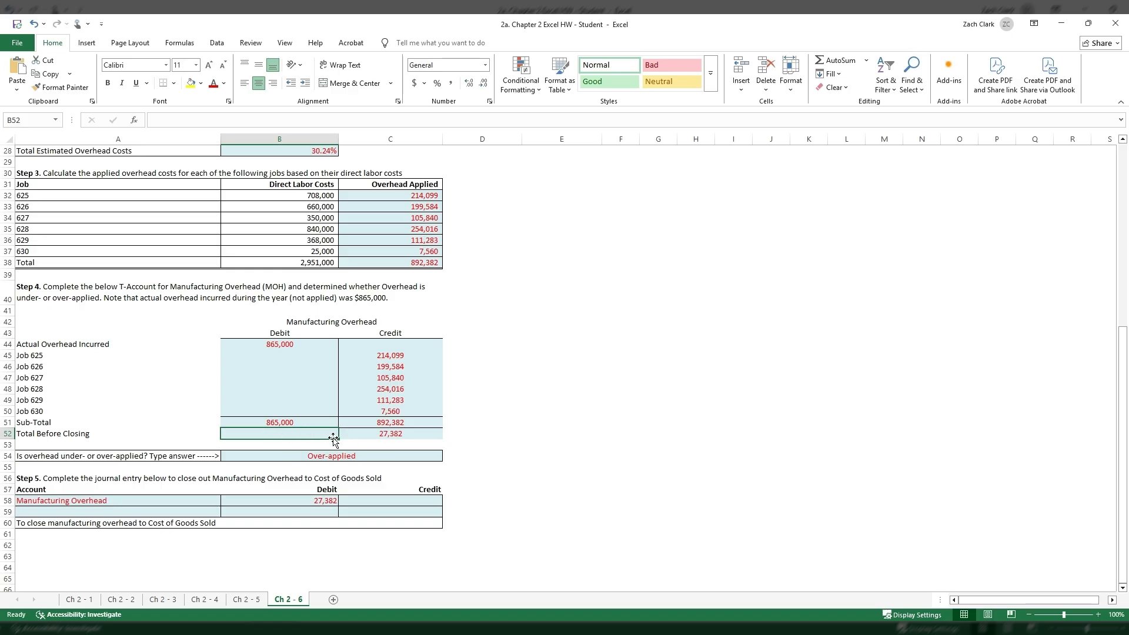
# - Enter Cost of Goods Sold as the indented credit account in A59 and link its credit in C59 to the debit in B58
pyautogui.click(200, 512)
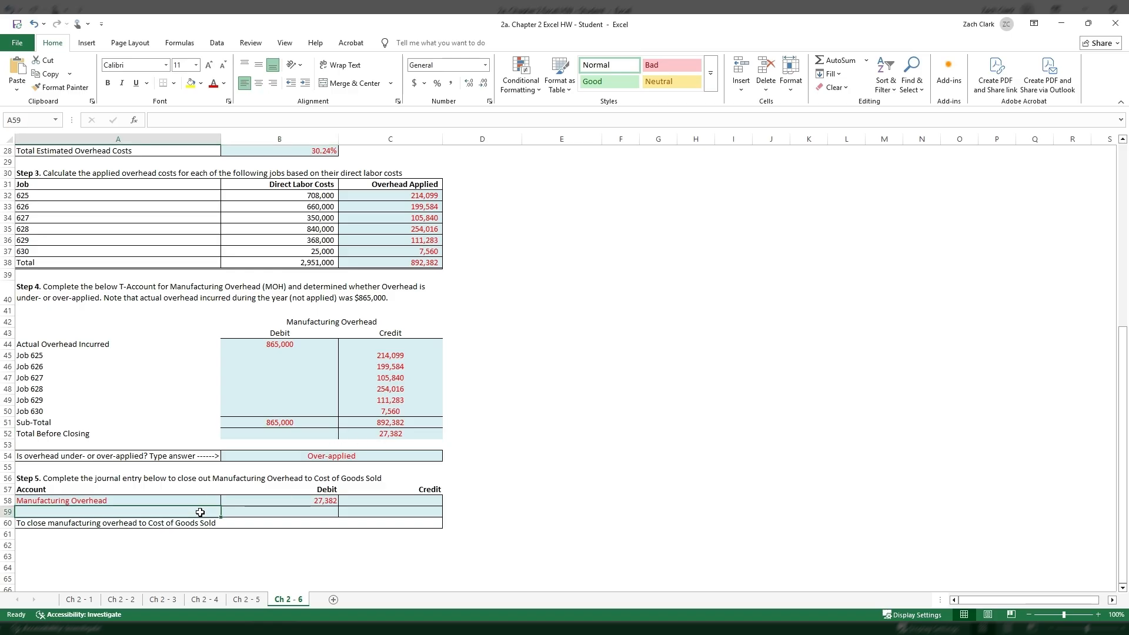
pyautogui.write('Cost')
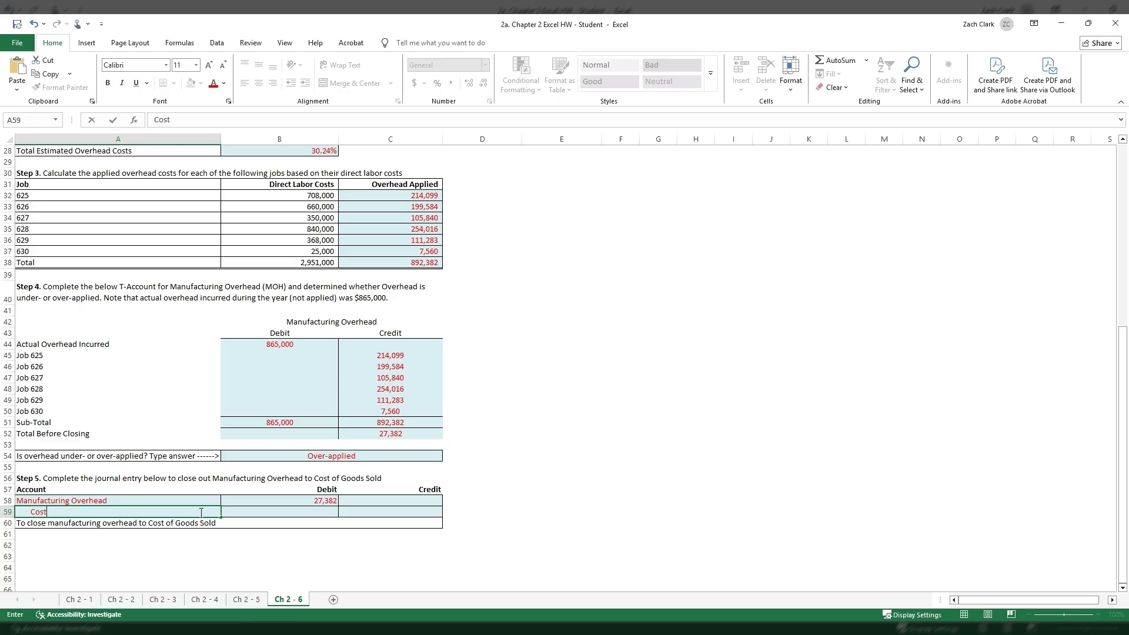
pyautogui.write(' of Goods Sold')
pyautogui.press('Tab')
pyautogui.press('Tab')
pyautogui.write('=')
pyautogui.press('Left')
pyautogui.press('Up')
pyautogui.press('Return')
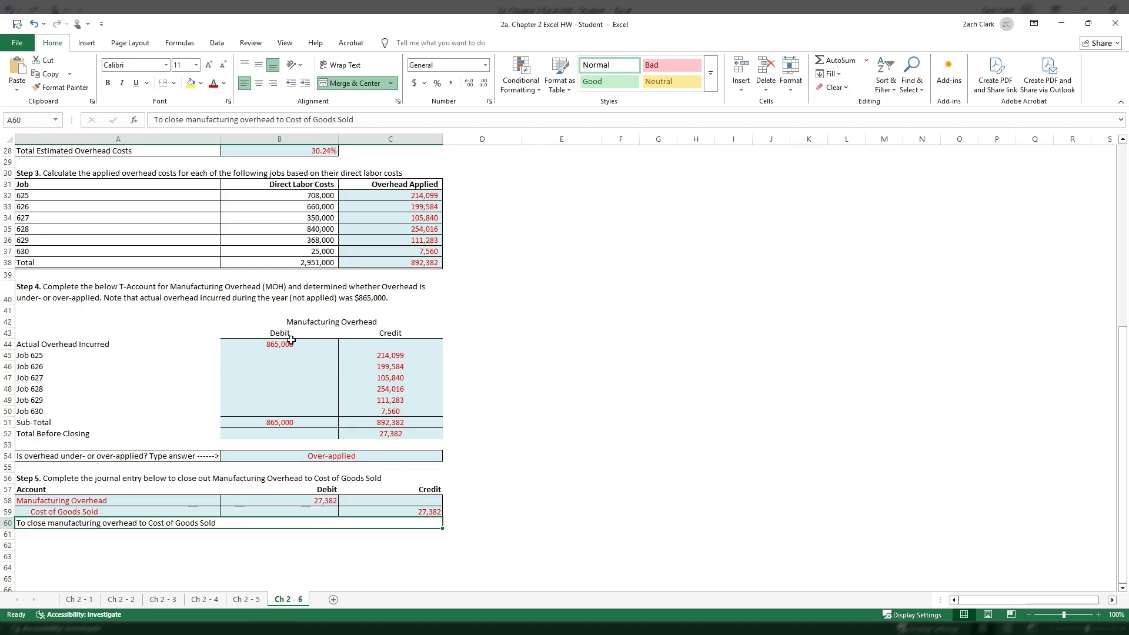
# - Review the T-account's debit and credit entries in B44:C52 against the Cost of Goods Sold credit in C59
pyautogui.click(401, 508)
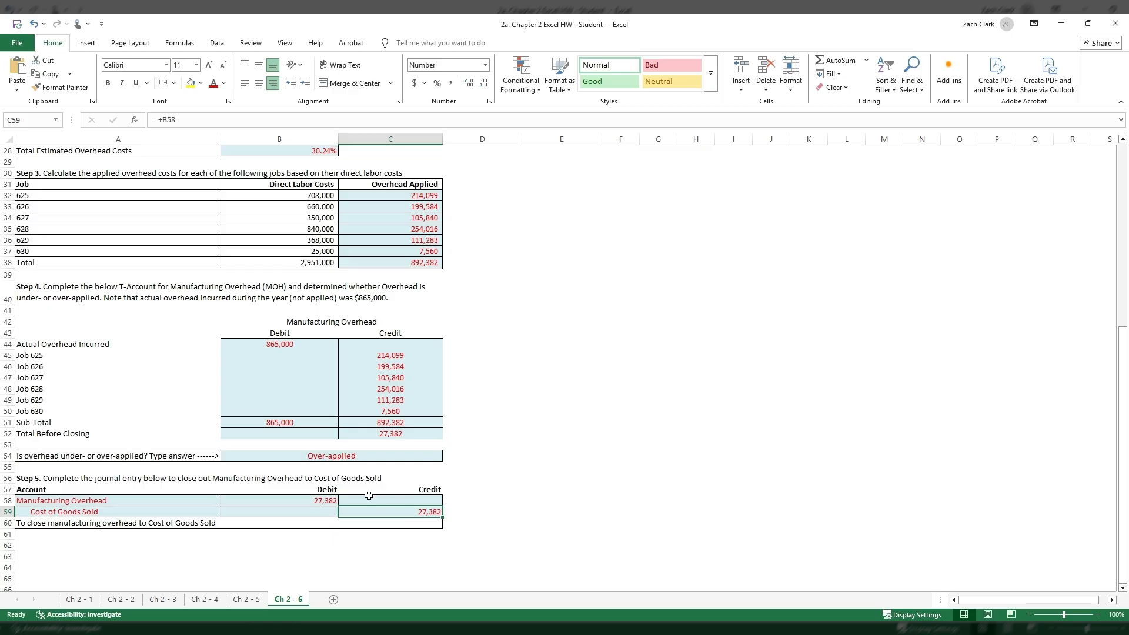
pyautogui.moveTo(300, 346); pyautogui.dragTo(435, 427)
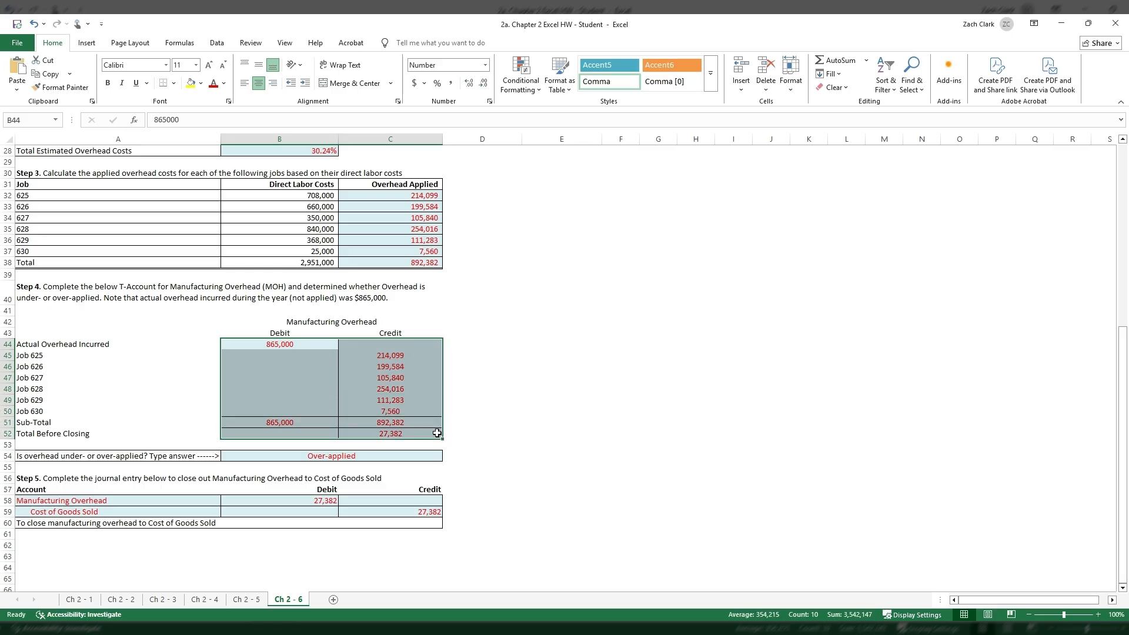
pyautogui.moveTo(279, 344); pyautogui.dragTo(410, 435)
pyautogui.click(408, 349)
pyautogui.moveTo(408, 349); pyautogui.dragTo(414, 433)
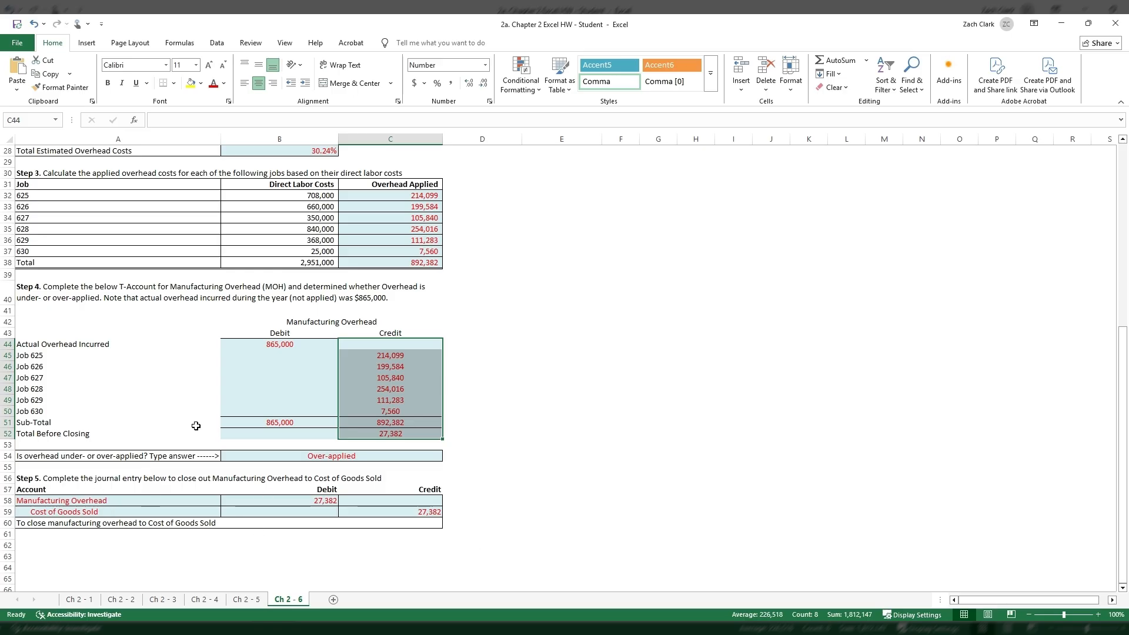
pyautogui.moveTo(268, 350); pyautogui.dragTo(394, 432)
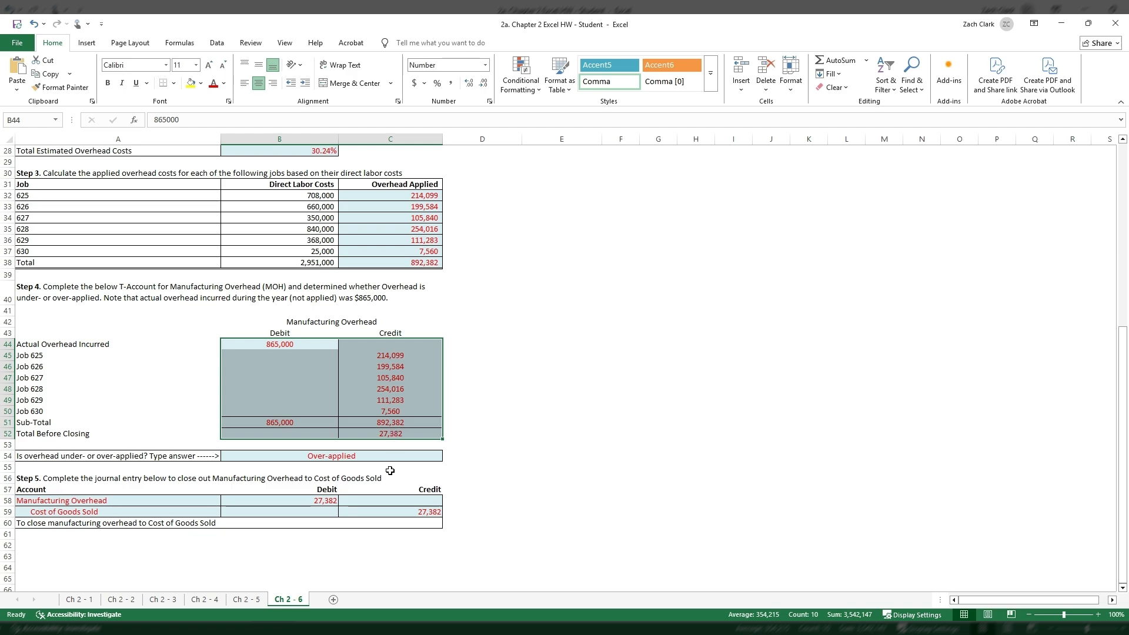
pyautogui.click(371, 432)
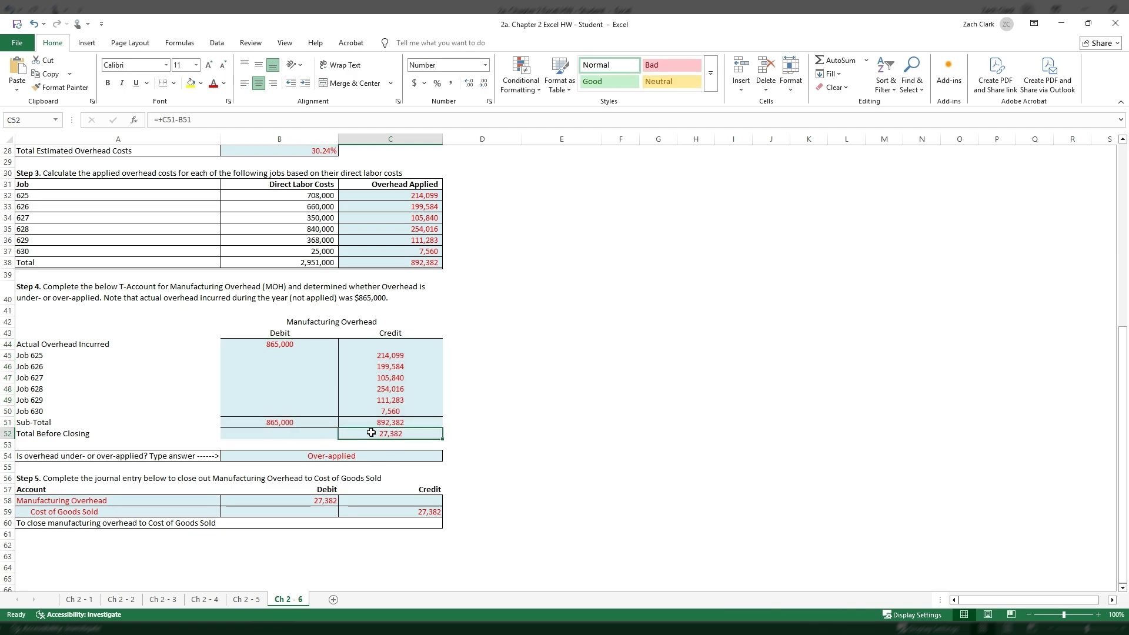
pyautogui.click(302, 343)
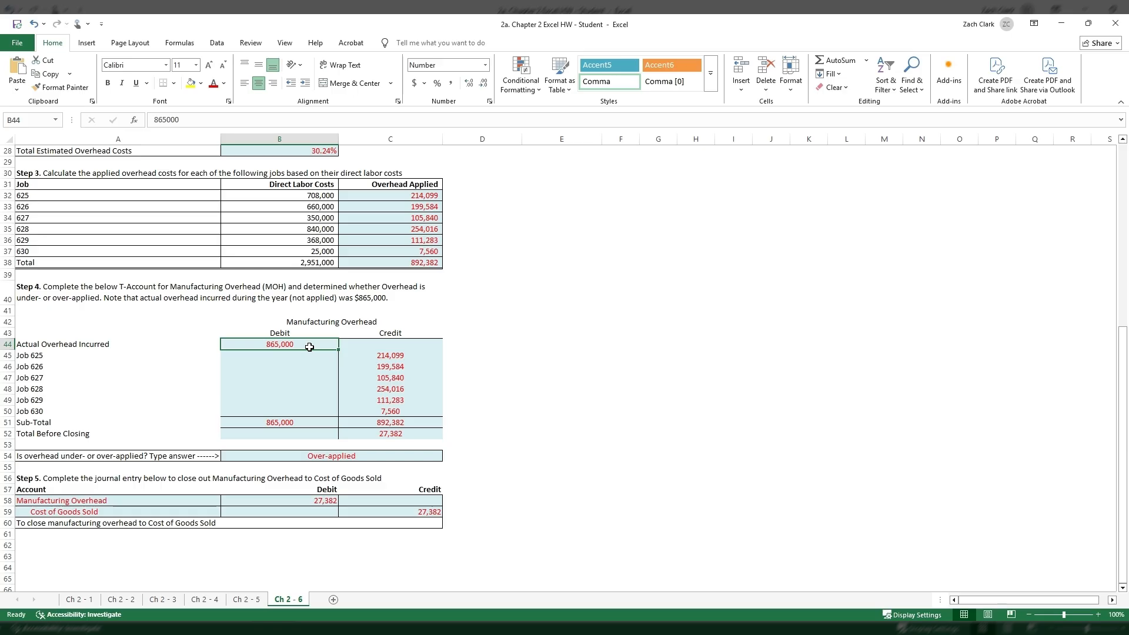
pyautogui.click(408, 435)
pyautogui.click(434, 518)
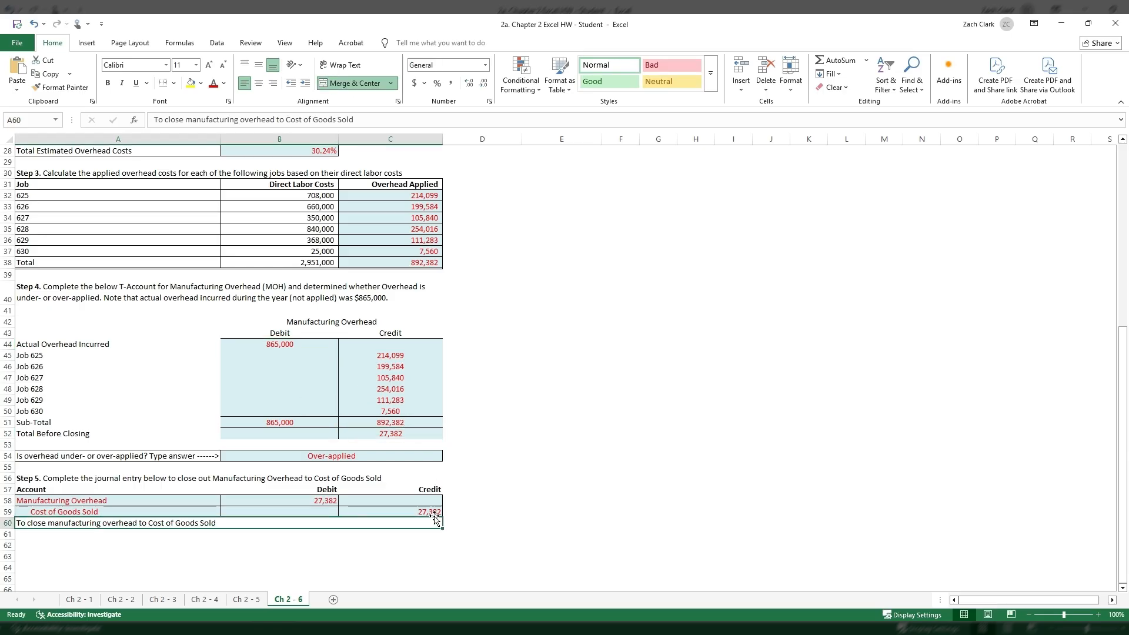
pyautogui.click(436, 510)
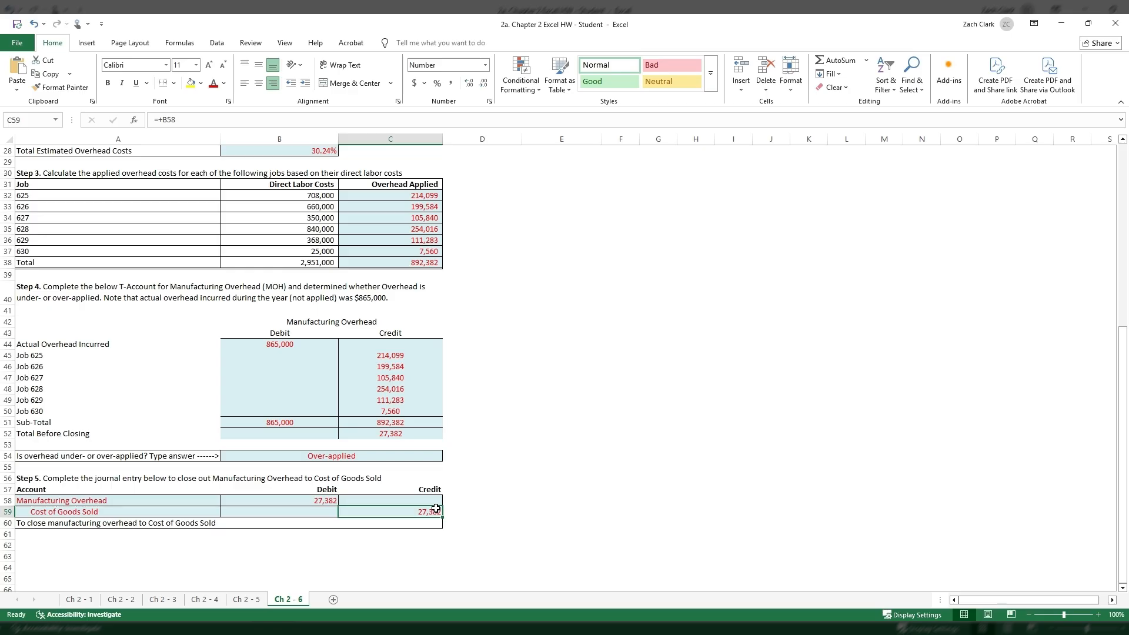
pyautogui.click(477, 428)
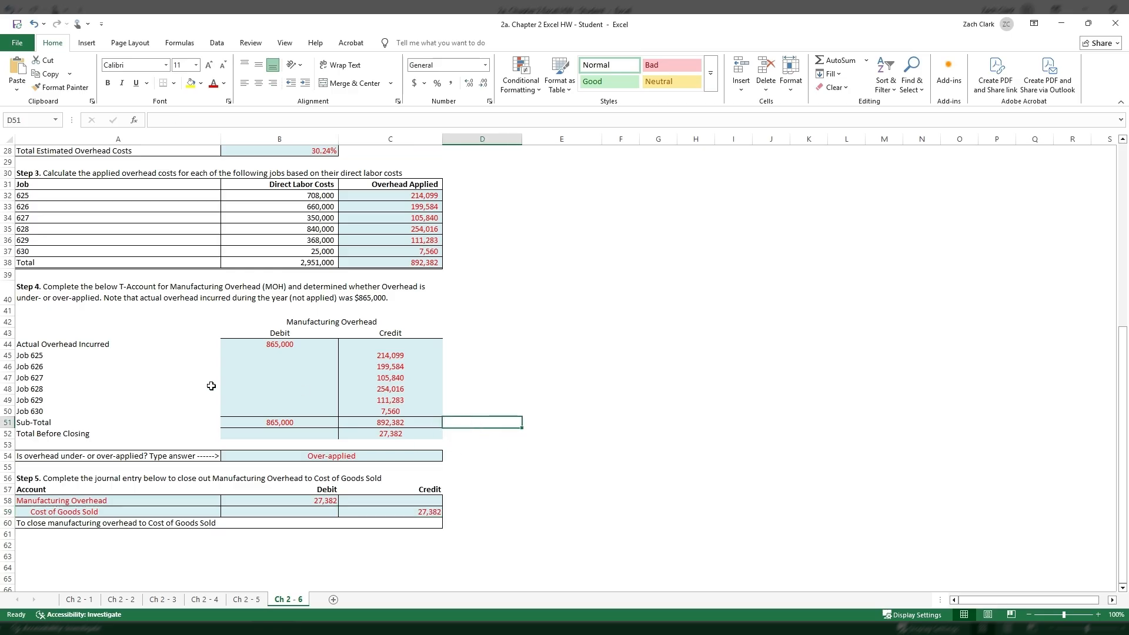
# - Check the T-account's lower job rows, sub-total and Total Before Closing labels against the journal entry amounts in B58 and C59
pyautogui.click(172, 385)
pyautogui.click(164, 399)
pyautogui.click(163, 412)
pyautogui.click(162, 423)
pyautogui.click(157, 433)
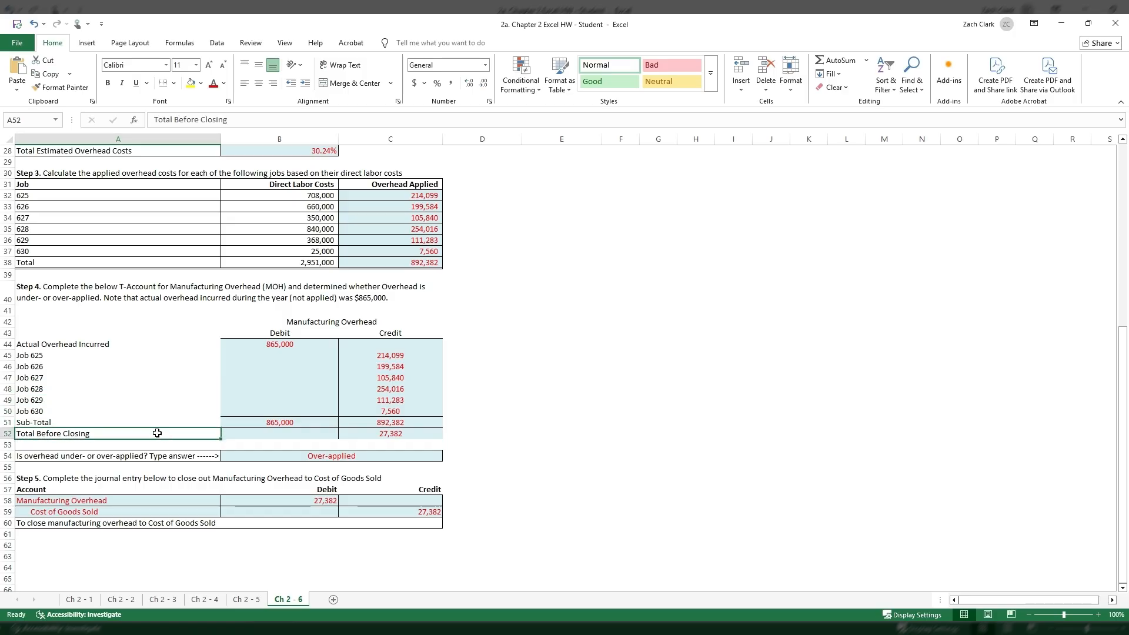
pyautogui.click(405, 513)
pyautogui.click(318, 500)
pyautogui.click(393, 511)
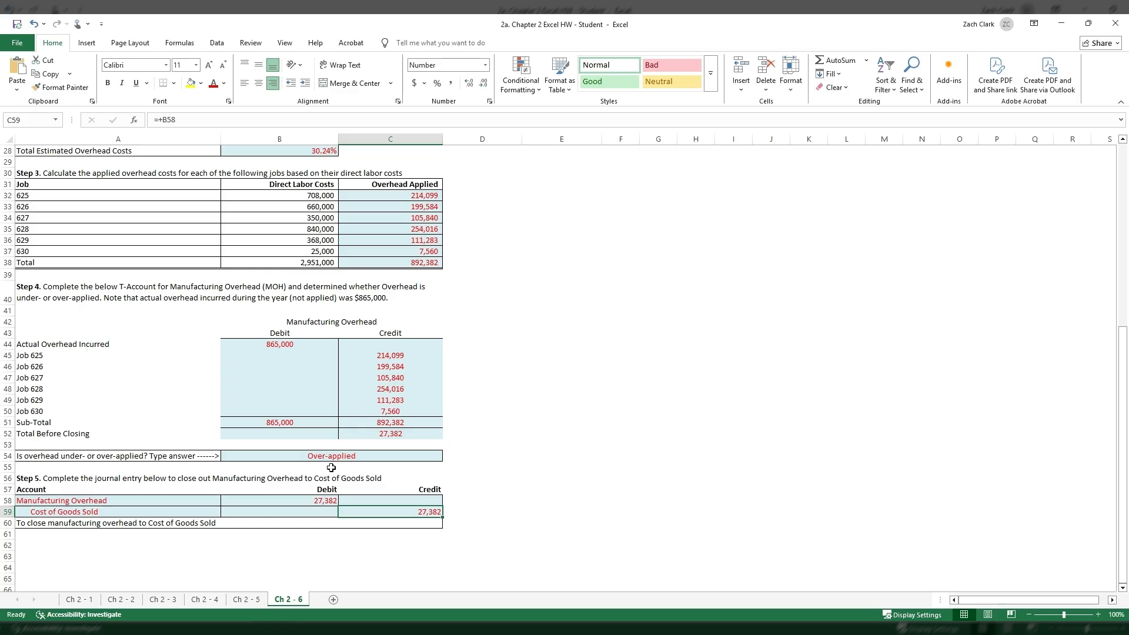
pyautogui.click(291, 500)
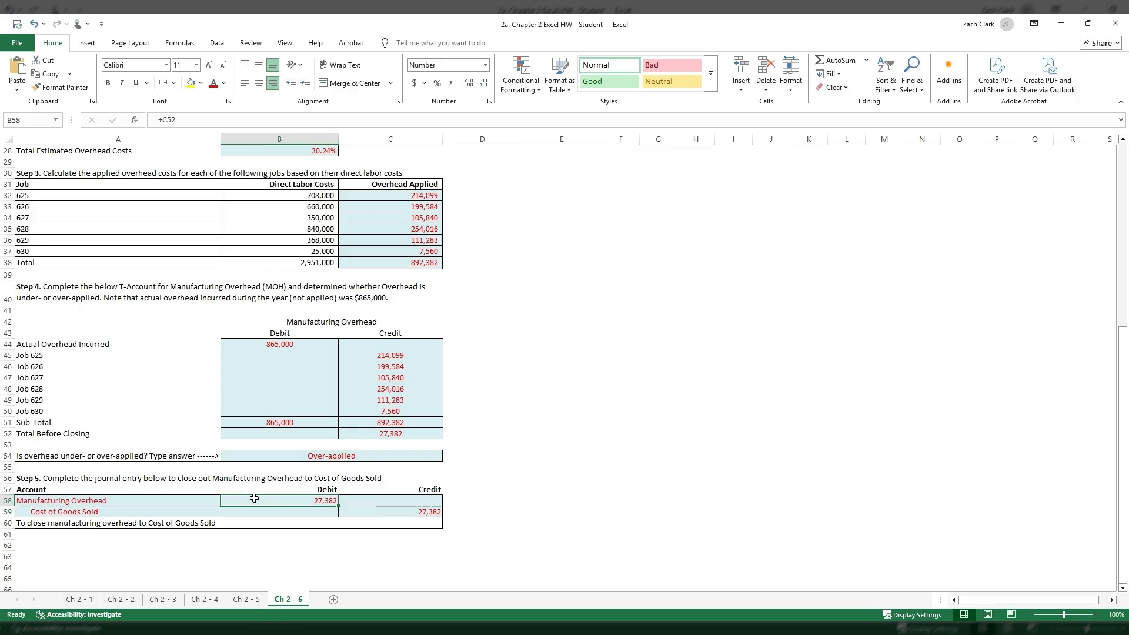